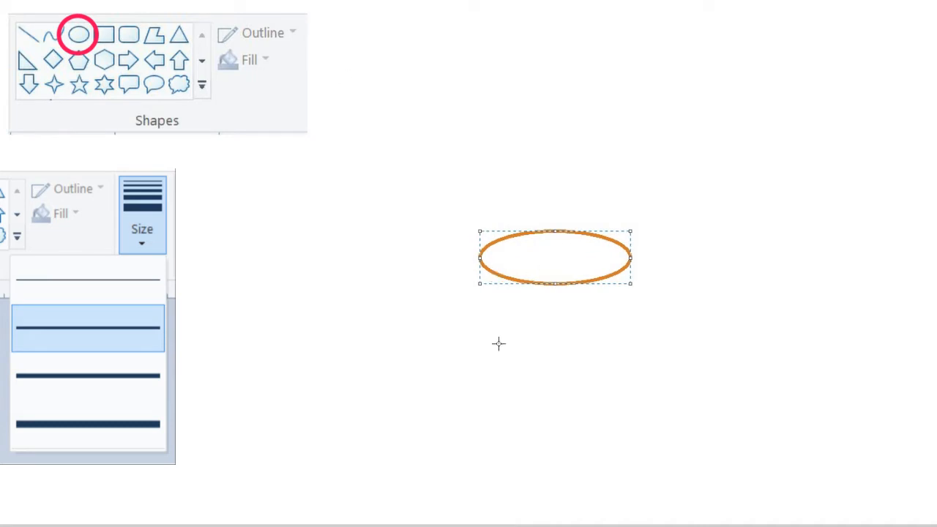
Step: Draw two slanted sides and a rounded tip below the orange ellipse, and fill the cone and its opening light orange
{"action": "key", "text": "ctrl+z"}
{"action": "key", "text": "ctrl+z"}
{"action": "mouse_move", "coordinate": [541, 445]}
{"action": "left_mouse_down"}
{"action": "mouse_move", "coordinate": [574, 490]}
{"action": "mouse_move", "coordinate": [564, 467]}
{"action": "mouse_move", "coordinate": [543, 467]}
{"action": "left_mouse_up"}
{"action": "mouse_move", "coordinate": [478, 257]}
{"action": "left_mouse_down"}
{"action": "mouse_move", "coordinate": [536, 470]}
{"action": "mouse_move", "coordinate": [550, 486]}
{"action": "left_mouse_up"}
{"action": "left_click_drag", "start_coordinate": [629, 257], "coordinate": [566, 482]}
{"action": "mouse_move", "coordinate": [556, 447]}
{"action": "left_mouse_down"}
{"action": "mouse_move", "coordinate": [552, 464]}
{"action": "mouse_move", "coordinate": [564, 456]}
{"action": "left_mouse_up"}
{"action": "left_click", "coordinate": [546, 299]}
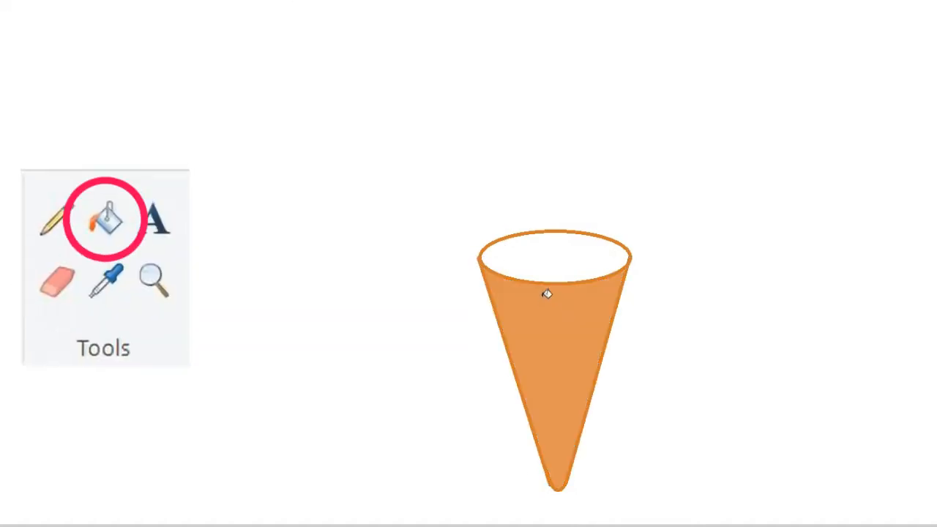
{"action": "left_click", "coordinate": [572, 246]}
Step: Brush a wavy, lighter orange wrap edge diagonally across the cone and around its whole rim
{"action": "mouse_move", "coordinate": [508, 360]}
{"action": "left_mouse_down"}
{"action": "mouse_move", "coordinate": [557, 301]}
{"action": "mouse_move", "coordinate": [627, 247]}
{"action": "left_mouse_up"}
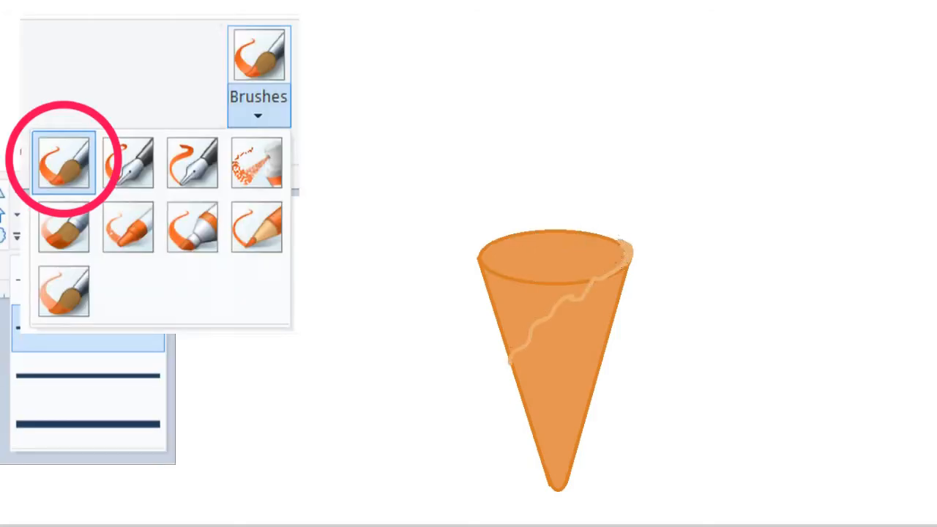
{"action": "mouse_move", "coordinate": [480, 260]}
{"action": "left_mouse_down"}
{"action": "mouse_move", "coordinate": [502, 278]}
{"action": "mouse_move", "coordinate": [569, 286]}
{"action": "left_mouse_up"}
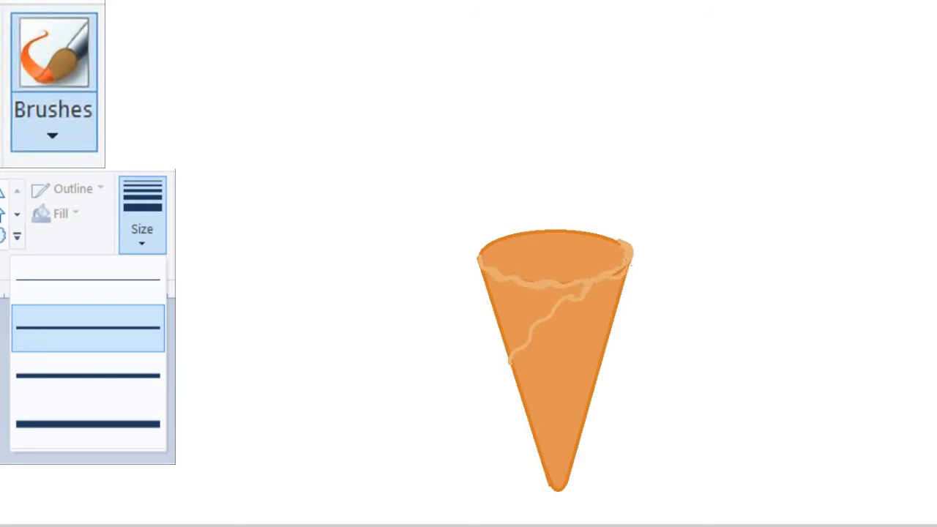
{"action": "mouse_move", "coordinate": [476, 264]}
{"action": "left_mouse_down"}
{"action": "mouse_move", "coordinate": [485, 241]}
{"action": "mouse_move", "coordinate": [530, 227]}
{"action": "mouse_move", "coordinate": [617, 236]}
{"action": "left_mouse_up"}
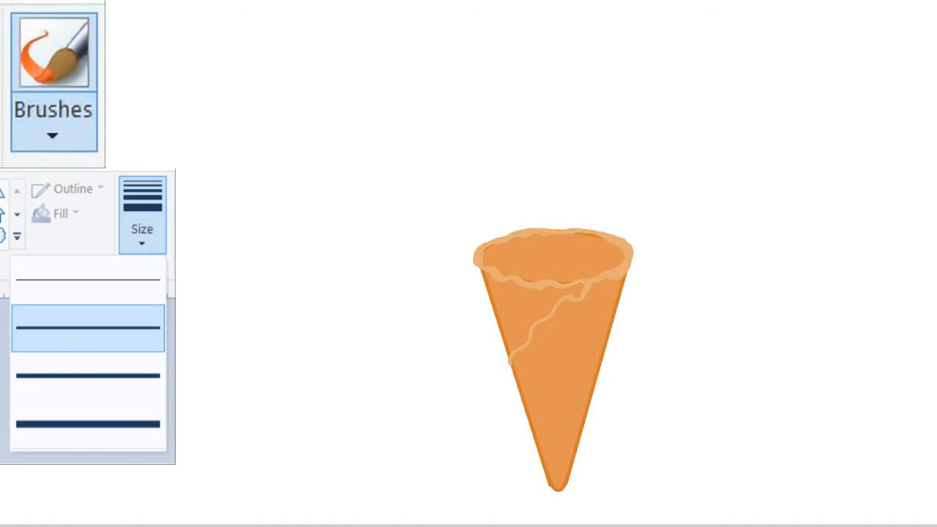
Step: Draw straight light orange lines in the thickest size from the diagonal wrap edge down toward the cone's tip
{"action": "mouse_move", "coordinate": [601, 289]}
{"action": "left_mouse_down"}
{"action": "mouse_move", "coordinate": [599, 363]}
{"action": "mouse_move", "coordinate": [575, 366]}
{"action": "mouse_move", "coordinate": [564, 486]}
{"action": "left_mouse_up"}
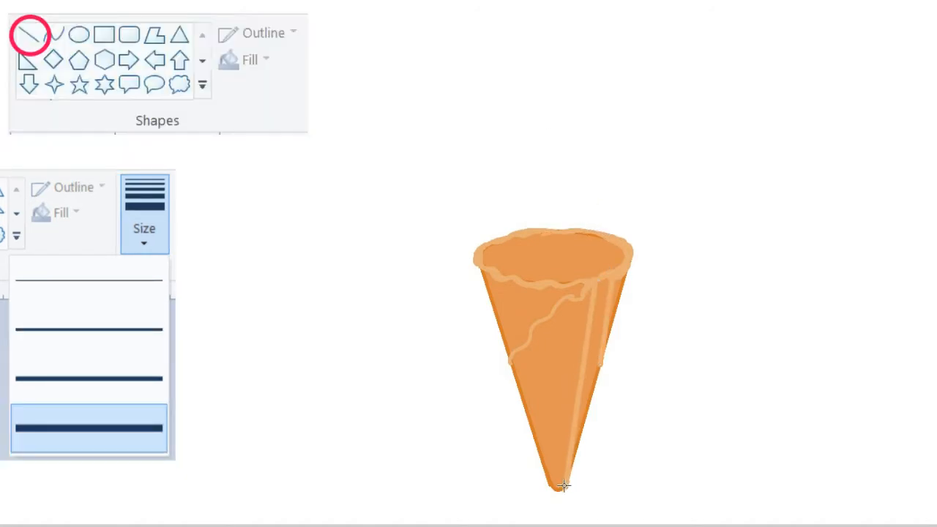
{"action": "mouse_move", "coordinate": [570, 294]}
{"action": "left_mouse_down"}
{"action": "mouse_move", "coordinate": [552, 377]}
{"action": "mouse_move", "coordinate": [546, 482]}
{"action": "left_mouse_up"}
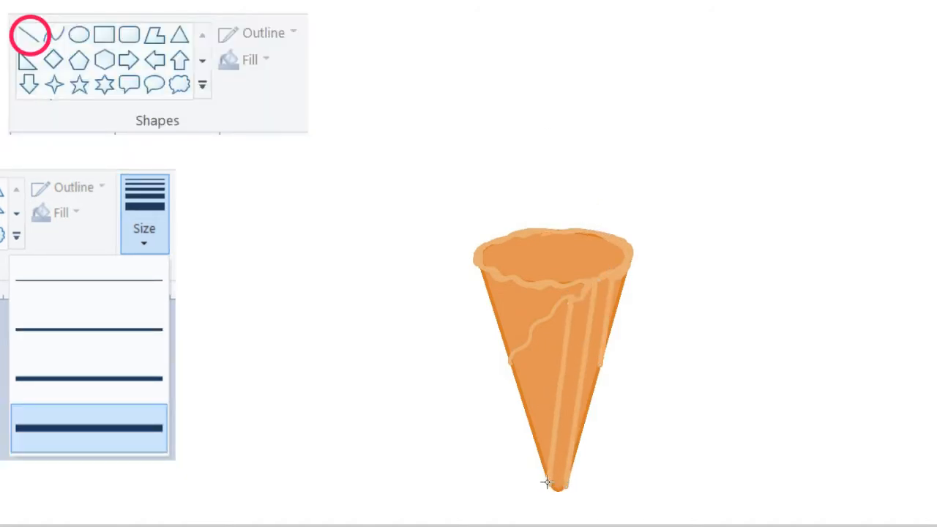
{"action": "left_click_drag", "start_coordinate": [545, 316], "coordinate": [536, 445]}
{"action": "left_click_drag", "start_coordinate": [525, 346], "coordinate": [525, 409]}
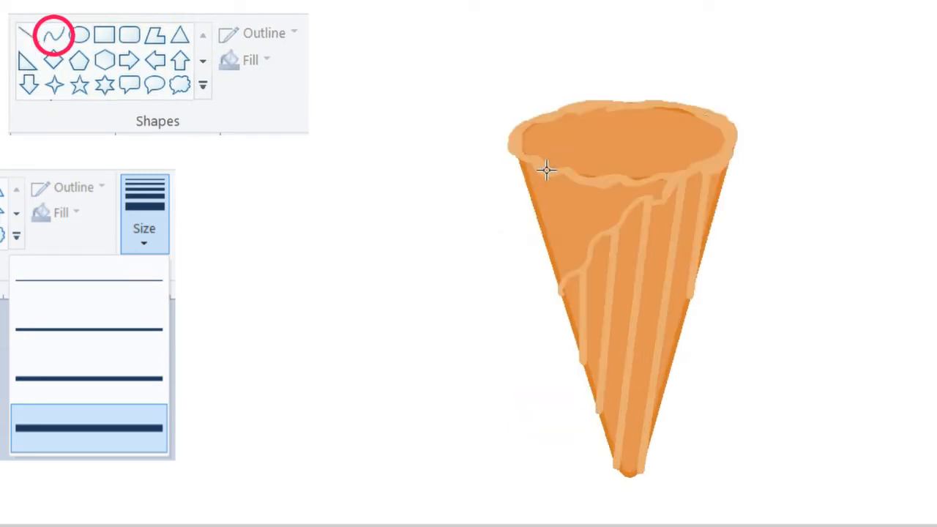
Step: Draw curved light orange lines slanting down from the rim across the cone's upper-left section with the Curve tool
{"action": "mouse_move", "coordinate": [548, 168]}
{"action": "left_mouse_down"}
{"action": "mouse_move", "coordinate": [541, 184]}
{"action": "mouse_move", "coordinate": [575, 175]}
{"action": "mouse_move", "coordinate": [549, 184]}
{"action": "mouse_move", "coordinate": [559, 203]}
{"action": "mouse_move", "coordinate": [556, 270]}
{"action": "left_mouse_up"}
{"action": "left_click", "coordinate": [583, 207]}
{"action": "left_click", "coordinate": [573, 247]}
{"action": "left_click_drag", "start_coordinate": [627, 183], "coordinate": [605, 230]}
{"action": "left_click", "coordinate": [614, 205]}
{"action": "left_click", "coordinate": [617, 214]}
{"action": "left_click_drag", "start_coordinate": [653, 175], "coordinate": [642, 193]}
{"action": "left_click", "coordinate": [646, 184]}
{"action": "left_click", "coordinate": [646, 185]}
Step: Add curved lines crossing the slanted ones to form a waffle lattice on the cone's upper-left section
{"action": "left_click_drag", "start_coordinate": [546, 164], "coordinate": [614, 210]}
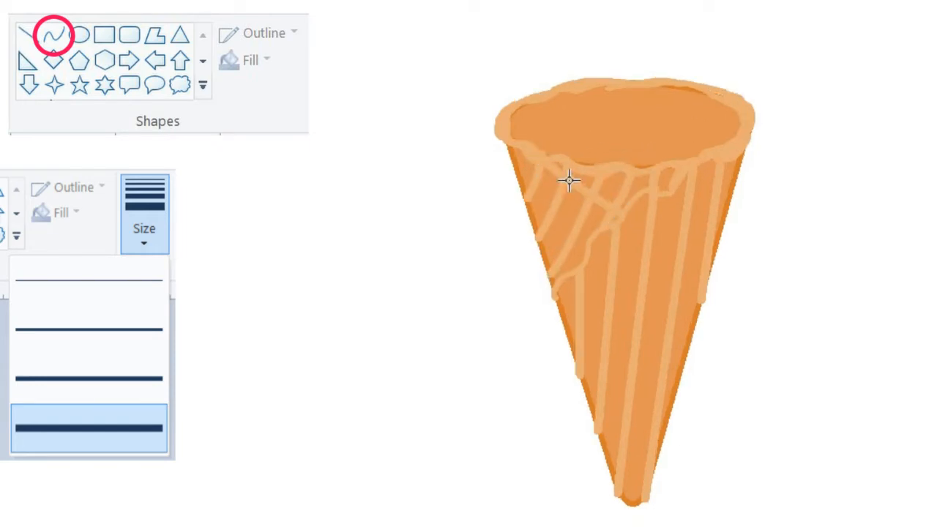
{"action": "left_click", "coordinate": [569, 180]}
{"action": "left_click", "coordinate": [594, 197]}
{"action": "mouse_move", "coordinate": [519, 178]}
{"action": "left_mouse_down"}
{"action": "mouse_move", "coordinate": [590, 226]}
{"action": "mouse_move", "coordinate": [584, 261]}
{"action": "left_mouse_up"}
{"action": "left_click", "coordinate": [539, 200]}
{"action": "left_click", "coordinate": [565, 224]}
{"action": "left_click", "coordinate": [576, 243]}
{"action": "left_click", "coordinate": [550, 244]}
Step: Draw four curved cross lines over the vertical lines in the cone's upper and middle part
{"action": "left_click_drag", "start_coordinate": [739, 174], "coordinate": [648, 192]}
{"action": "left_click", "coordinate": [684, 190]}
{"action": "left_click", "coordinate": [710, 181]}
{"action": "left_click_drag", "start_coordinate": [616, 224], "coordinate": [724, 203]}
{"action": "left_click", "coordinate": [649, 221]}
{"action": "left_click", "coordinate": [712, 209]}
{"action": "left_click_drag", "start_coordinate": [583, 265], "coordinate": [715, 238]}
{"action": "left_click", "coordinate": [627, 253]}
{"action": "left_click", "coordinate": [664, 247]}
{"action": "left_click_drag", "start_coordinate": [571, 296], "coordinate": [703, 279]}
{"action": "key", "text": "ctrl+z"}
{"action": "left_click_drag", "start_coordinate": [560, 316], "coordinate": [704, 278]}
{"action": "left_click", "coordinate": [611, 302]}
{"action": "left_click", "coordinate": [661, 291]}
Step: Continue the curved cross lines down the lower half of the cone to its tip
{"action": "left_click_drag", "start_coordinate": [572, 354], "coordinate": [692, 324]}
{"action": "left_click", "coordinate": [660, 340]}
{"action": "left_click_drag", "start_coordinate": [587, 397], "coordinate": [680, 364]}
{"action": "left_click", "coordinate": [623, 388]}
{"action": "left_click", "coordinate": [660, 372]}
{"action": "left_click_drag", "start_coordinate": [603, 429], "coordinate": [667, 405]}
{"action": "left_click", "coordinate": [621, 422]}
{"action": "left_click", "coordinate": [654, 415]}
{"action": "left_click_drag", "start_coordinate": [608, 454], "coordinate": [661, 434]}
{"action": "left_click", "coordinate": [624, 457]}
{"action": "left_click", "coordinate": [645, 442]}
{"action": "left_click_drag", "start_coordinate": [621, 483], "coordinate": [652, 478]}
{"action": "left_click", "coordinate": [628, 483]}
{"action": "left_click", "coordinate": [644, 480]}
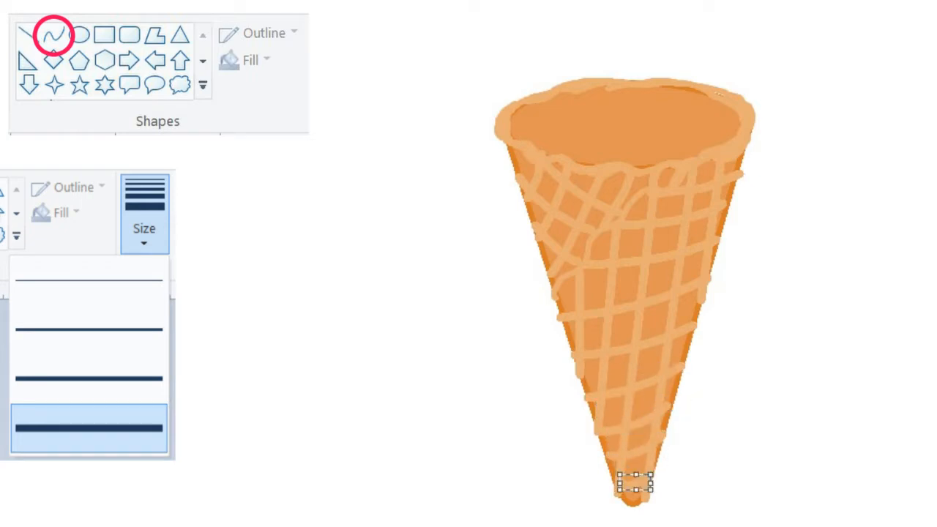
Step: Brush a dark brown shadow along the outer side of the cone's diagonal wrap edge
{"action": "mouse_move", "coordinate": [609, 218]}
{"action": "left_mouse_down"}
{"action": "mouse_move", "coordinate": [647, 182]}
{"action": "mouse_move", "coordinate": [608, 181]}
{"action": "left_mouse_up"}
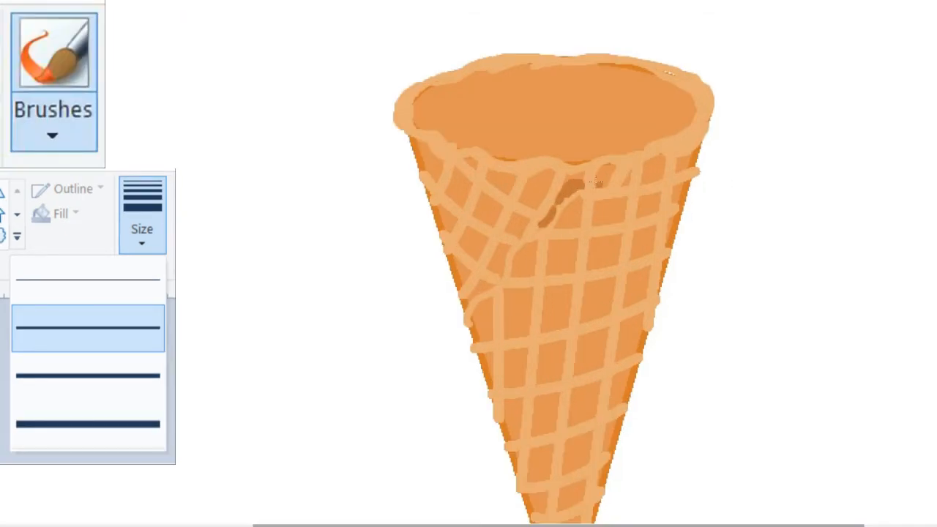
{"action": "mouse_move", "coordinate": [522, 230]}
{"action": "left_mouse_down"}
{"action": "mouse_move", "coordinate": [513, 235]}
{"action": "mouse_move", "coordinate": [525, 224]}
{"action": "left_mouse_up"}
{"action": "mouse_move", "coordinate": [505, 249]}
{"action": "left_mouse_down"}
{"action": "mouse_move", "coordinate": [500, 274]}
{"action": "mouse_move", "coordinate": [472, 303]}
{"action": "left_mouse_up"}
{"action": "left_click_drag", "start_coordinate": [585, 186], "coordinate": [630, 158]}
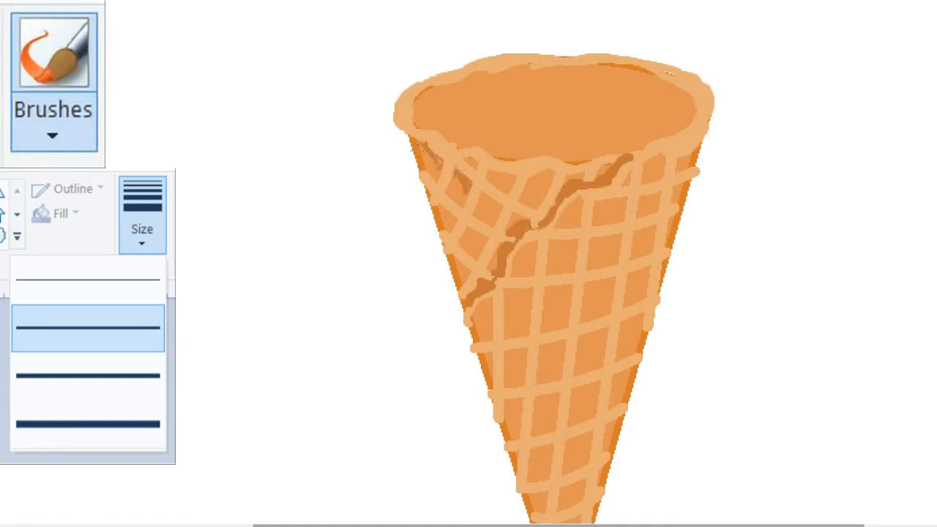
Step: Shade the lattice cells in the cone's upper-left section with dark brown
{"action": "mouse_move", "coordinate": [430, 145]}
{"action": "left_mouse_down"}
{"action": "mouse_move", "coordinate": [430, 175]}
{"action": "mouse_move", "coordinate": [423, 150]}
{"action": "mouse_move", "coordinate": [467, 161]}
{"action": "mouse_move", "coordinate": [460, 179]}
{"action": "mouse_move", "coordinate": [455, 170]}
{"action": "mouse_move", "coordinate": [478, 196]}
{"action": "mouse_move", "coordinate": [467, 209]}
{"action": "mouse_move", "coordinate": [452, 183]}
{"action": "mouse_move", "coordinate": [500, 173]}
{"action": "mouse_move", "coordinate": [437, 204]}
{"action": "mouse_move", "coordinate": [449, 229]}
{"action": "left_mouse_up"}
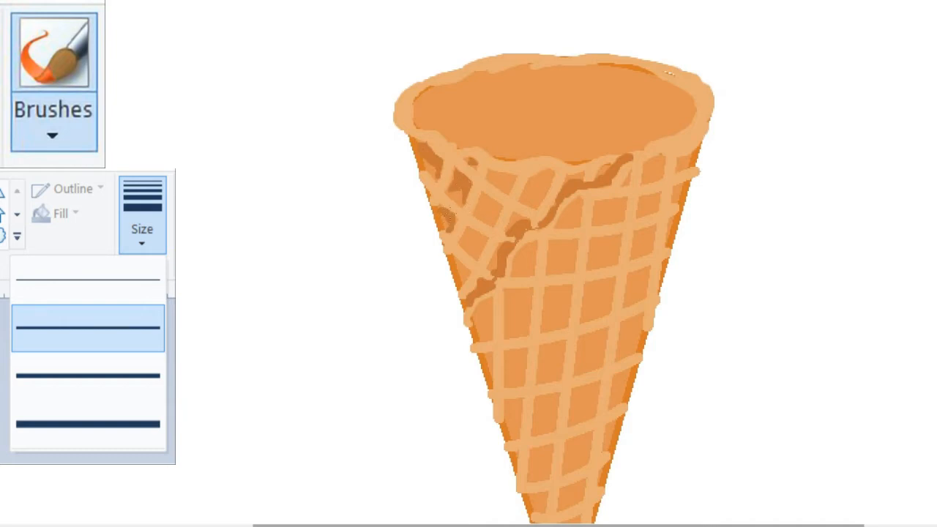
{"action": "mouse_move", "coordinate": [481, 195]}
{"action": "left_mouse_down"}
{"action": "mouse_move", "coordinate": [507, 185]}
{"action": "mouse_move", "coordinate": [495, 170]}
{"action": "mouse_move", "coordinate": [511, 176]}
{"action": "mouse_move", "coordinate": [489, 167]}
{"action": "mouse_move", "coordinate": [507, 178]}
{"action": "mouse_move", "coordinate": [544, 180]}
{"action": "left_mouse_up"}
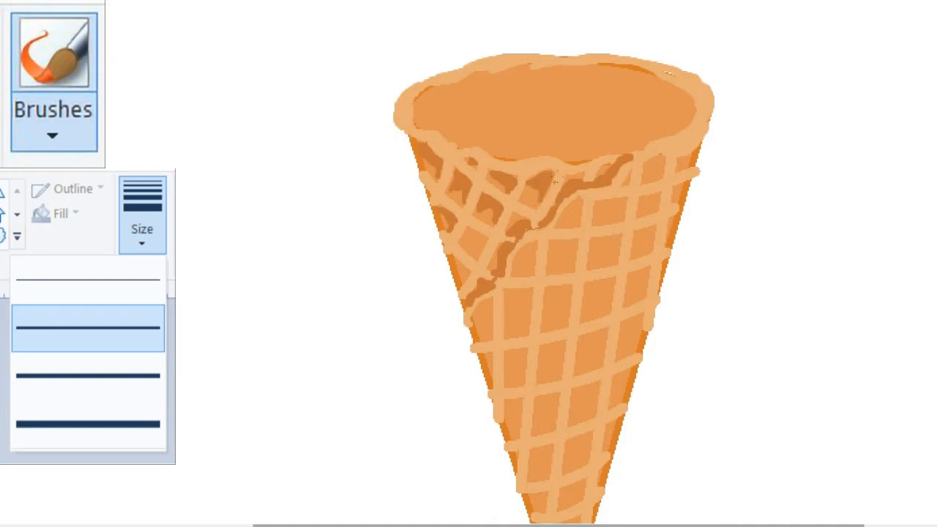
{"action": "left_click_drag", "start_coordinate": [463, 236], "coordinate": [467, 234]}
Step: Paint dark brown corner shadows in the waffle cells of the cone's left columns, down to the tip
{"action": "left_click_drag", "start_coordinate": [518, 258], "coordinate": [527, 269]}
{"action": "mouse_move", "coordinate": [514, 300]}
{"action": "left_mouse_down"}
{"action": "mouse_move", "coordinate": [522, 329]}
{"action": "mouse_move", "coordinate": [489, 334]}
{"action": "mouse_move", "coordinate": [519, 380]}
{"action": "mouse_move", "coordinate": [489, 370]}
{"action": "left_mouse_up"}
{"action": "left_click_drag", "start_coordinate": [510, 405], "coordinate": [539, 474]}
{"action": "left_click_drag", "start_coordinate": [542, 403], "coordinate": [547, 426]}
{"action": "left_click_drag", "start_coordinate": [548, 348], "coordinate": [555, 378]}
{"action": "left_click_drag", "start_coordinate": [553, 294], "coordinate": [559, 323]}
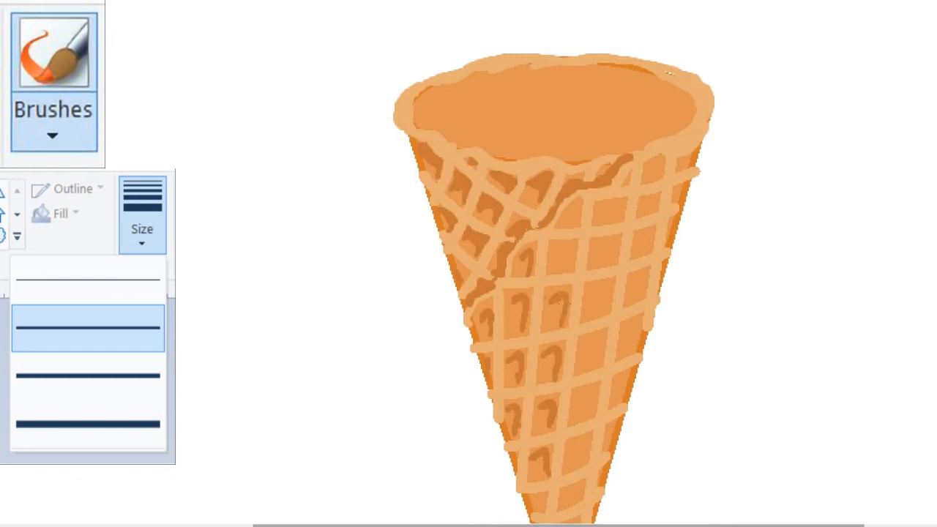
{"action": "left_click_drag", "start_coordinate": [556, 254], "coordinate": [568, 270]}
{"action": "scroll", "coordinate": [573, 219], "scroll_direction": "down", "scroll_amount": 3}
{"action": "left_click_drag", "start_coordinate": [533, 349], "coordinate": [540, 378]}
{"action": "left_click_drag", "start_coordinate": [560, 376], "coordinate": [565, 380]}
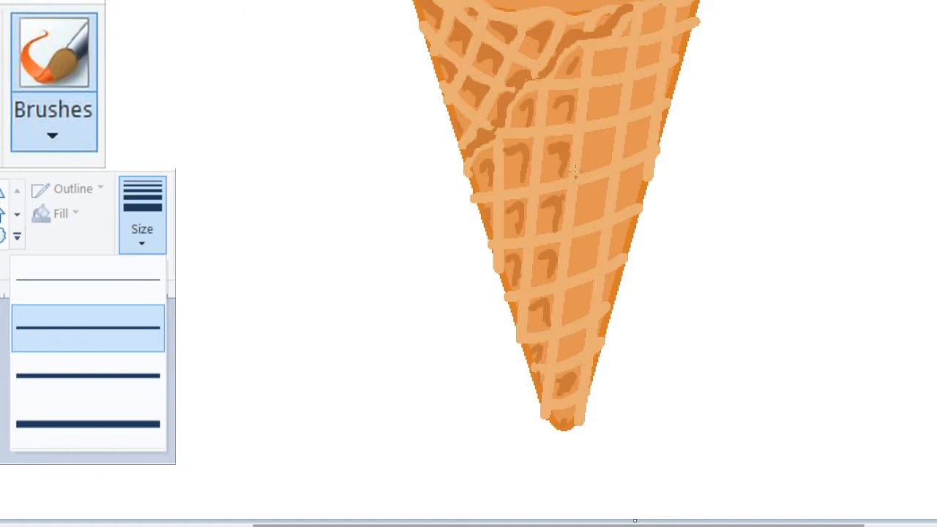
Step: Paint dark brown corner shadows in the waffle cells of the cone's right-hand columns
{"action": "scroll", "coordinate": [576, 173], "scroll_direction": "up", "scroll_amount": 2}
{"action": "left_click_drag", "start_coordinate": [636, 155], "coordinate": [648, 172]}
{"action": "left_click_drag", "start_coordinate": [641, 123], "coordinate": [658, 134]}
{"action": "left_click_drag", "start_coordinate": [645, 87], "coordinate": [662, 93]}
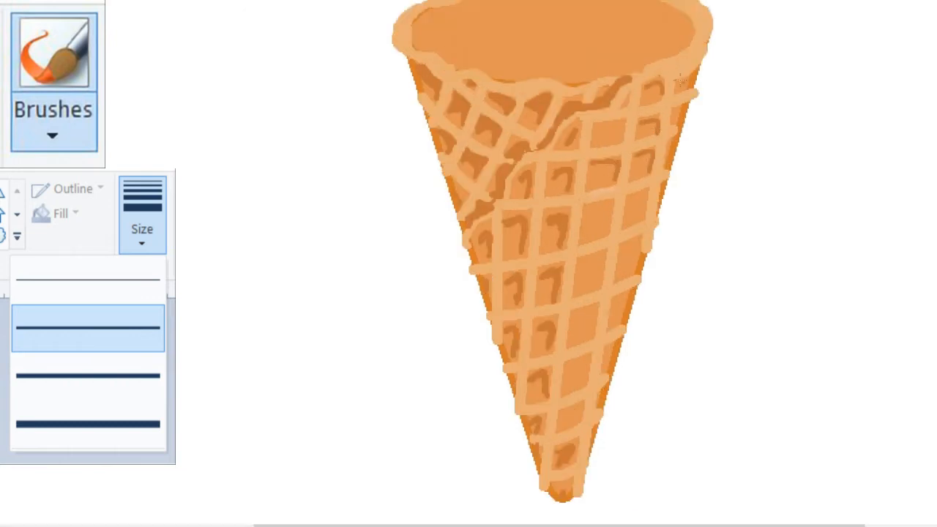
{"action": "left_click_drag", "start_coordinate": [633, 194], "coordinate": [640, 216]}
{"action": "mouse_move", "coordinate": [585, 207]}
{"action": "left_mouse_down"}
{"action": "mouse_move", "coordinate": [608, 221]}
{"action": "mouse_move", "coordinate": [603, 231]}
{"action": "left_mouse_up"}
{"action": "left_click_drag", "start_coordinate": [625, 242], "coordinate": [637, 274]}
{"action": "left_click_drag", "start_coordinate": [580, 259], "coordinate": [599, 284]}
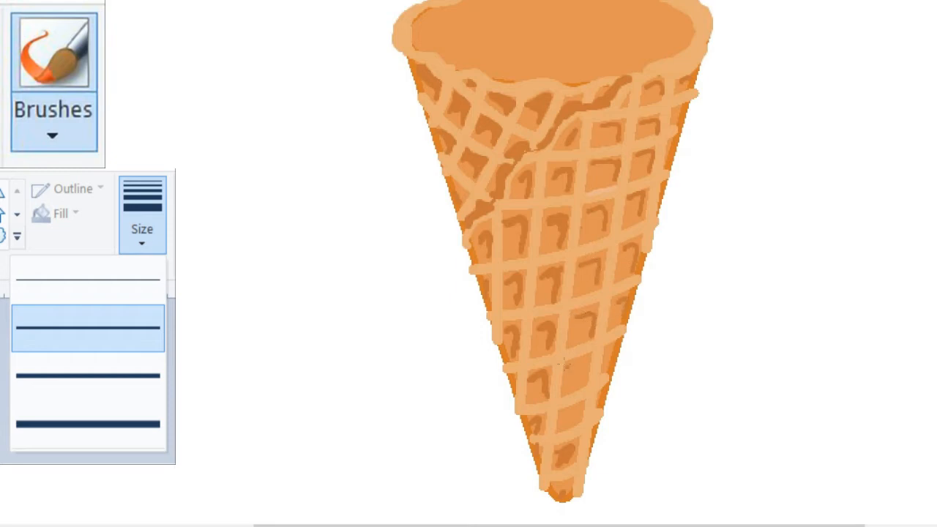
Step: Brush thin pale orange highlights along the waffle lines on the front of the cone
{"action": "left_click_drag", "start_coordinate": [636, 117], "coordinate": [681, 105]}
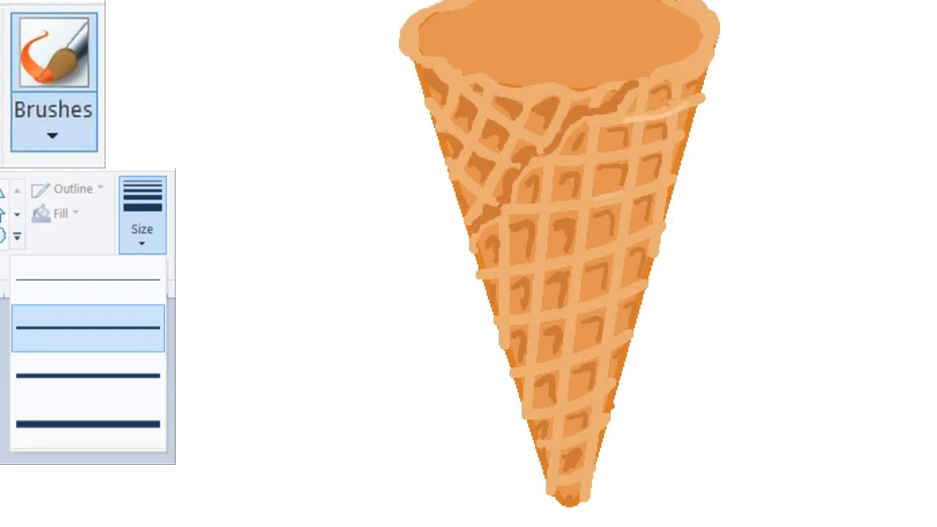
{"action": "left_click_drag", "start_coordinate": [624, 156], "coordinate": [684, 135]}
{"action": "left_click_drag", "start_coordinate": [617, 198], "coordinate": [666, 181]}
{"action": "left_click_drag", "start_coordinate": [589, 252], "coordinate": [663, 217]}
{"action": "left_click_drag", "start_coordinate": [569, 306], "coordinate": [644, 278]}
{"action": "left_click_drag", "start_coordinate": [562, 362], "coordinate": [623, 333]}
{"action": "left_click_drag", "start_coordinate": [564, 408], "coordinate": [611, 390]}
{"action": "left_click_drag", "start_coordinate": [582, 433], "coordinate": [590, 429]}
{"action": "mouse_move", "coordinate": [570, 165]}
{"action": "left_mouse_down"}
{"action": "mouse_move", "coordinate": [626, 155]}
{"action": "mouse_move", "coordinate": [541, 162]}
{"action": "left_mouse_up"}
{"action": "left_click_drag", "start_coordinate": [515, 209], "coordinate": [590, 201]}
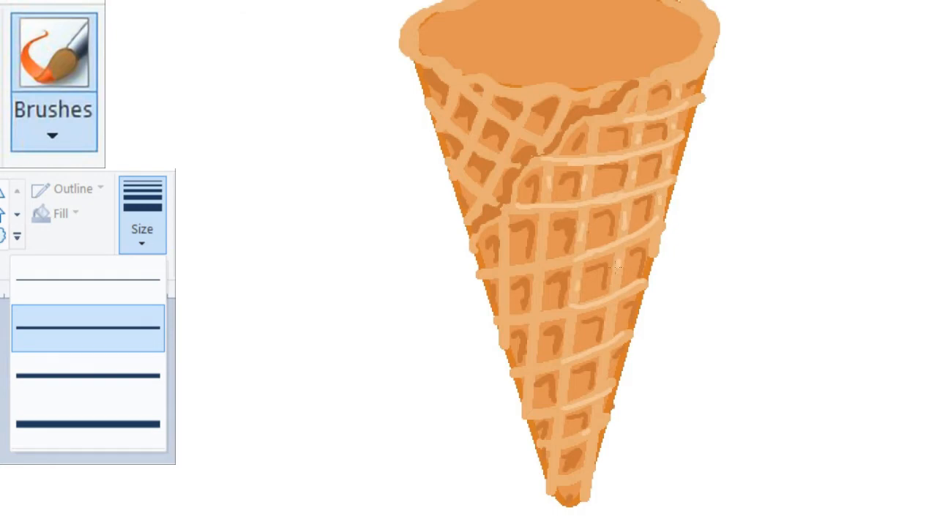
Step: Add pale orange highlights along the wrap edge, the upper-left lattice lines and the cone's rim
{"action": "mouse_move", "coordinate": [688, 64]}
{"action": "left_mouse_down"}
{"action": "mouse_move", "coordinate": [564, 135]}
{"action": "mouse_move", "coordinate": [488, 217]}
{"action": "left_mouse_up"}
{"action": "left_click_drag", "start_coordinate": [521, 119], "coordinate": [497, 165]}
{"action": "left_click_drag", "start_coordinate": [518, 131], "coordinate": [535, 136]}
{"action": "left_click_drag", "start_coordinate": [467, 136], "coordinate": [480, 148]}
{"action": "left_click_drag", "start_coordinate": [480, 124], "coordinate": [461, 164]}
{"action": "left_click_drag", "start_coordinate": [585, 98], "coordinate": [614, 86]}
{"action": "left_click_drag", "start_coordinate": [561, 92], "coordinate": [536, 95]}
{"action": "left_click_drag", "start_coordinate": [501, 89], "coordinate": [469, 79]}
{"action": "left_click_drag", "start_coordinate": [700, 51], "coordinate": [674, 70]}
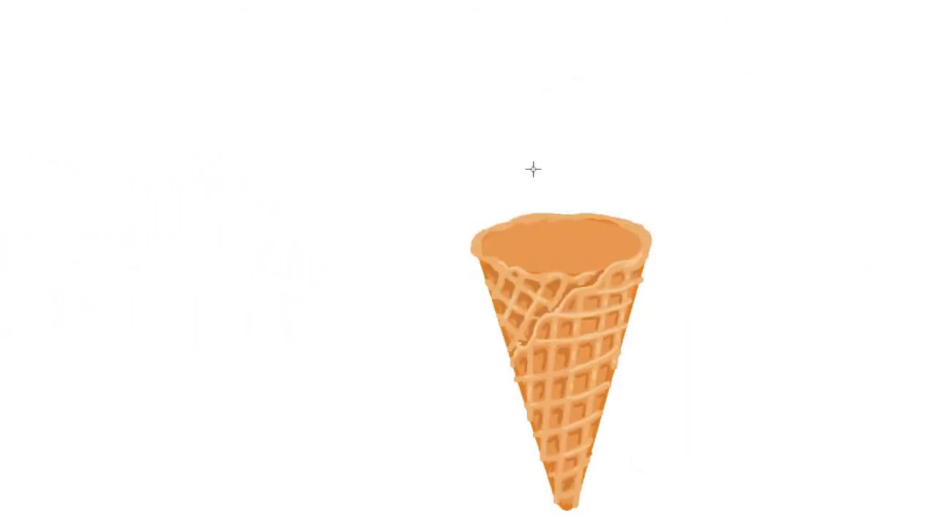
Step: Draw a brown circle over the cone's opening and a pink circle overlapping above it, and erase the overlapped lines inside both
{"action": "mouse_move", "coordinate": [473, 107]}
{"action": "left_mouse_down"}
{"action": "mouse_move", "coordinate": [607, 217]}
{"action": "mouse_move", "coordinate": [650, 271]}
{"action": "left_mouse_up"}
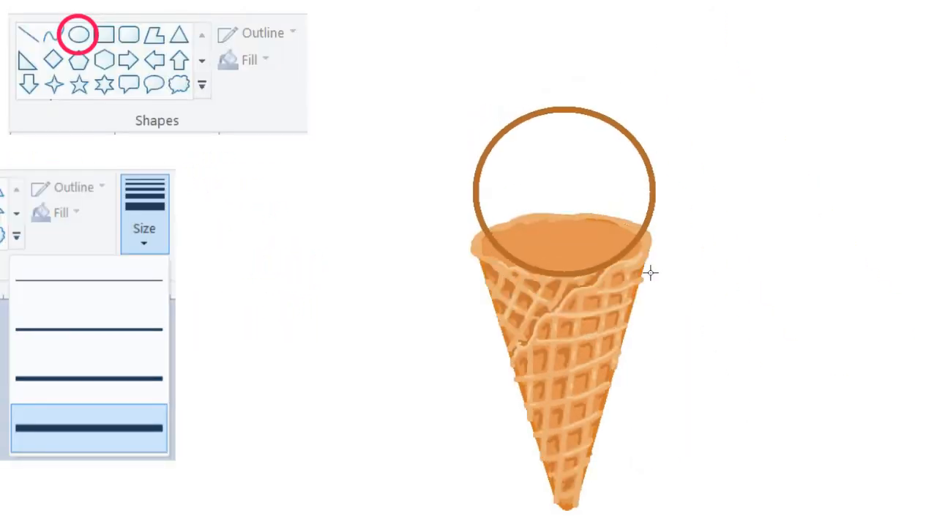
{"action": "mouse_move", "coordinate": [483, 27]}
{"action": "left_mouse_down"}
{"action": "mouse_move", "coordinate": [653, 189]}
{"action": "mouse_move", "coordinate": [659, 183]}
{"action": "left_mouse_up"}
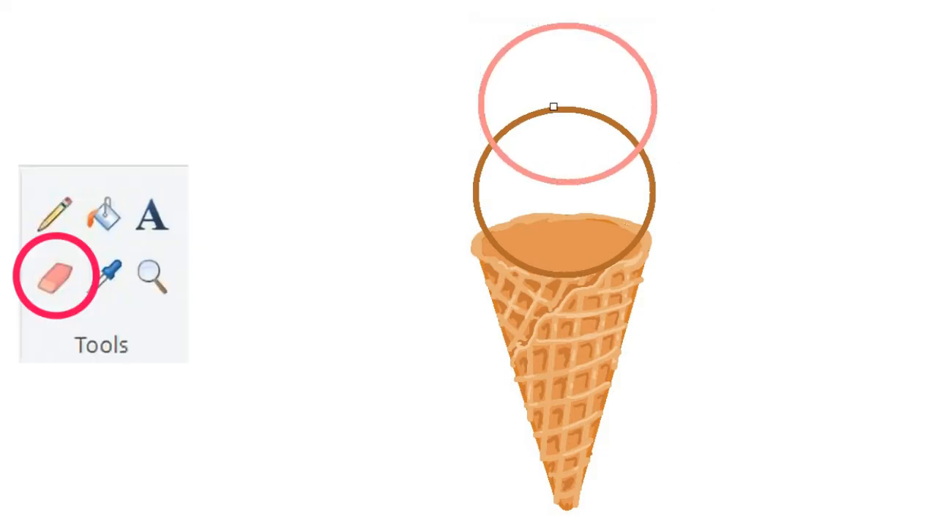
{"action": "mouse_move", "coordinate": [552, 105]}
{"action": "left_mouse_down"}
{"action": "mouse_move", "coordinate": [607, 130]}
{"action": "mouse_move", "coordinate": [521, 115]}
{"action": "mouse_move", "coordinate": [504, 141]}
{"action": "left_mouse_up"}
{"action": "mouse_move", "coordinate": [602, 240]}
{"action": "left_mouse_down"}
{"action": "mouse_move", "coordinate": [628, 219]}
{"action": "mouse_move", "coordinate": [491, 221]}
{"action": "mouse_move", "coordinate": [512, 224]}
{"action": "mouse_move", "coordinate": [561, 264]}
{"action": "mouse_move", "coordinate": [525, 257]}
{"action": "mouse_move", "coordinate": [568, 245]}
{"action": "mouse_move", "coordinate": [524, 249]}
{"action": "mouse_move", "coordinate": [644, 220]}
{"action": "mouse_move", "coordinate": [610, 253]}
{"action": "left_mouse_up"}
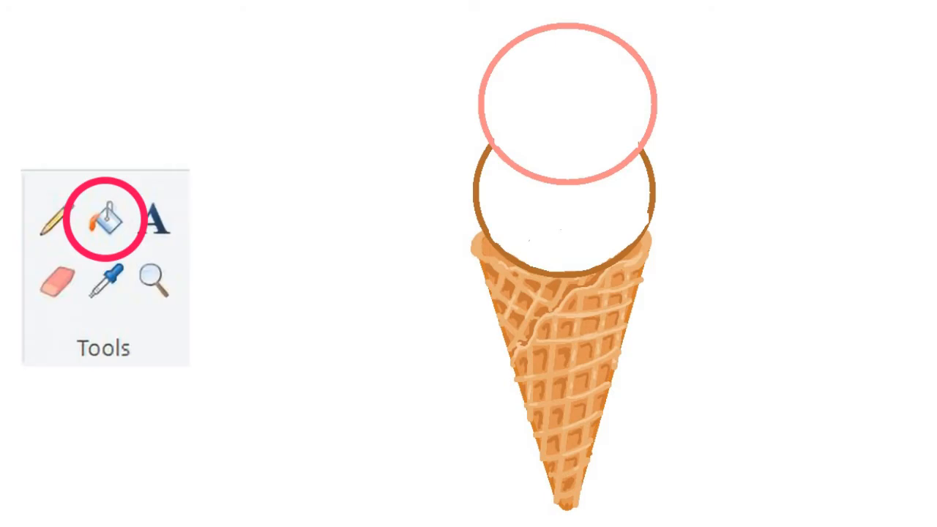
Step: Fill the upper circle pink and the lower one brown, and brush bulging, uneven lower edges on both scoops
{"action": "left_click", "coordinate": [570, 214]}
{"action": "key", "text": "ctrl+z"}
{"action": "left_click", "coordinate": [589, 77]}
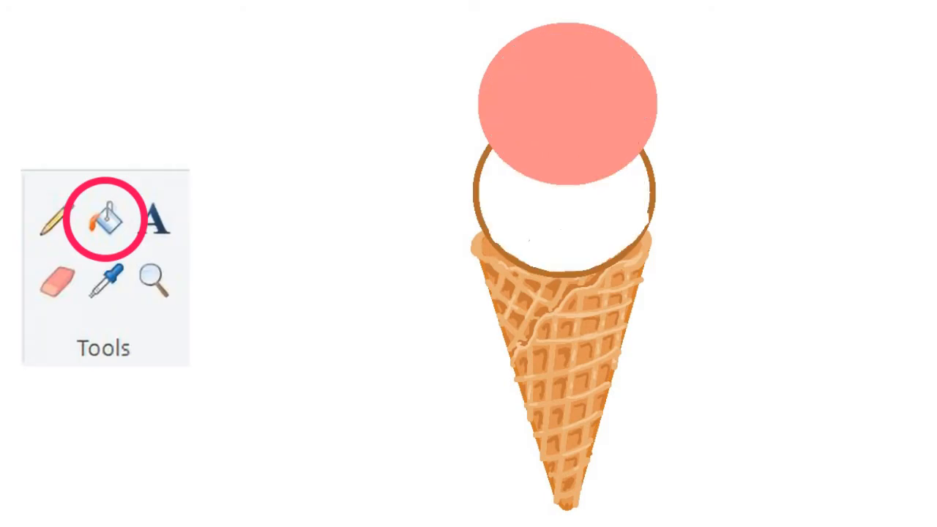
{"action": "left_click", "coordinate": [549, 193]}
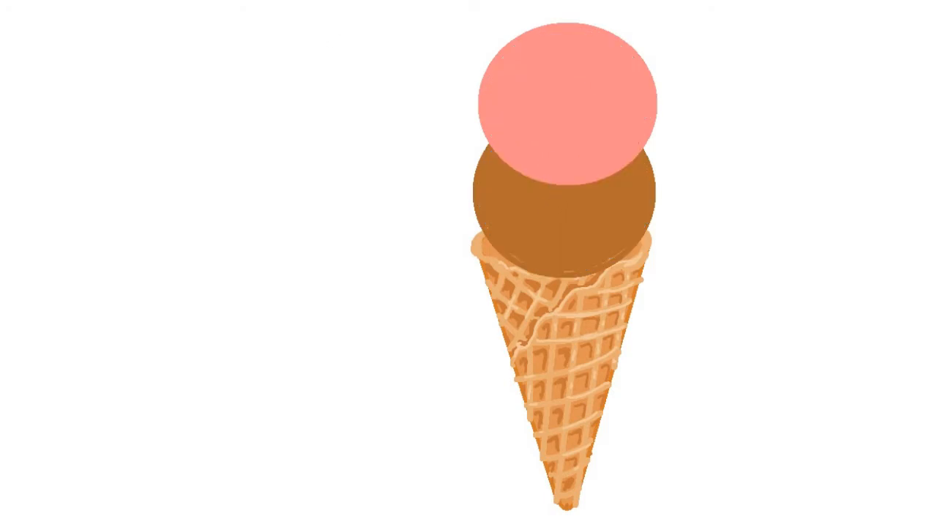
{"action": "mouse_move", "coordinate": [483, 218]}
{"action": "left_mouse_down"}
{"action": "mouse_move", "coordinate": [474, 248]}
{"action": "mouse_move", "coordinate": [514, 267]}
{"action": "mouse_move", "coordinate": [599, 279]}
{"action": "mouse_move", "coordinate": [662, 220]}
{"action": "mouse_move", "coordinate": [642, 222]}
{"action": "mouse_move", "coordinate": [663, 204]}
{"action": "left_mouse_up"}
{"action": "mouse_move", "coordinate": [476, 141]}
{"action": "left_mouse_down"}
{"action": "mouse_move", "coordinate": [489, 163]}
{"action": "mouse_move", "coordinate": [535, 180]}
{"action": "mouse_move", "coordinate": [655, 142]}
{"action": "mouse_move", "coordinate": [638, 152]}
{"action": "mouse_move", "coordinate": [491, 154]}
{"action": "left_mouse_up"}
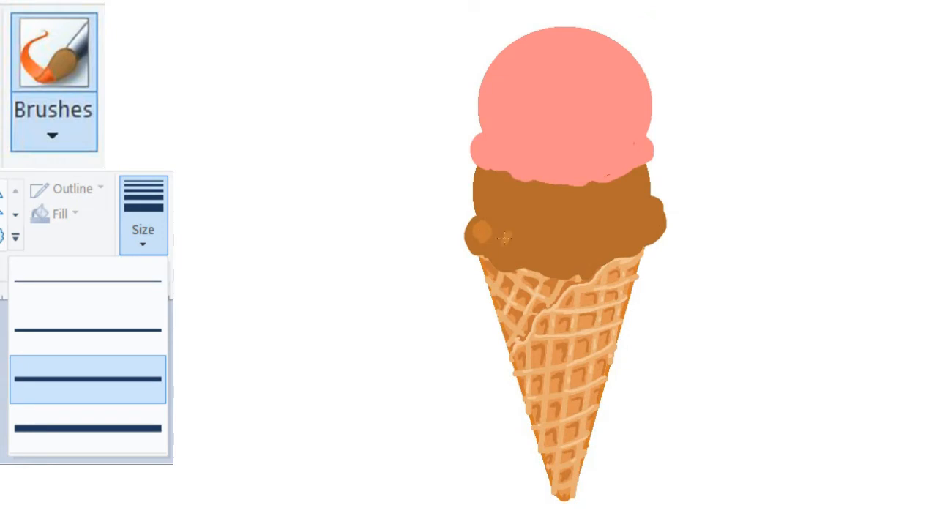
Step: Brush orange-brown folds over the brown scoop, leaving darker brown creases between them
{"action": "mouse_move", "coordinate": [500, 236]}
{"action": "left_mouse_down"}
{"action": "mouse_move", "coordinate": [611, 258]}
{"action": "mouse_move", "coordinate": [663, 206]}
{"action": "mouse_move", "coordinate": [666, 236]}
{"action": "left_mouse_up"}
{"action": "left_click_drag", "start_coordinate": [472, 215], "coordinate": [462, 233]}
{"action": "mouse_move", "coordinate": [635, 181]}
{"action": "left_mouse_down"}
{"action": "mouse_move", "coordinate": [616, 203]}
{"action": "mouse_move", "coordinate": [642, 184]}
{"action": "left_mouse_up"}
{"action": "mouse_move", "coordinate": [575, 198]}
{"action": "left_mouse_down"}
{"action": "mouse_move", "coordinate": [599, 220]}
{"action": "mouse_move", "coordinate": [553, 230]}
{"action": "mouse_move", "coordinate": [560, 189]}
{"action": "mouse_move", "coordinate": [549, 228]}
{"action": "mouse_move", "coordinate": [542, 202]}
{"action": "mouse_move", "coordinate": [486, 175]}
{"action": "mouse_move", "coordinate": [505, 218]}
{"action": "mouse_move", "coordinate": [469, 204]}
{"action": "left_mouse_up"}
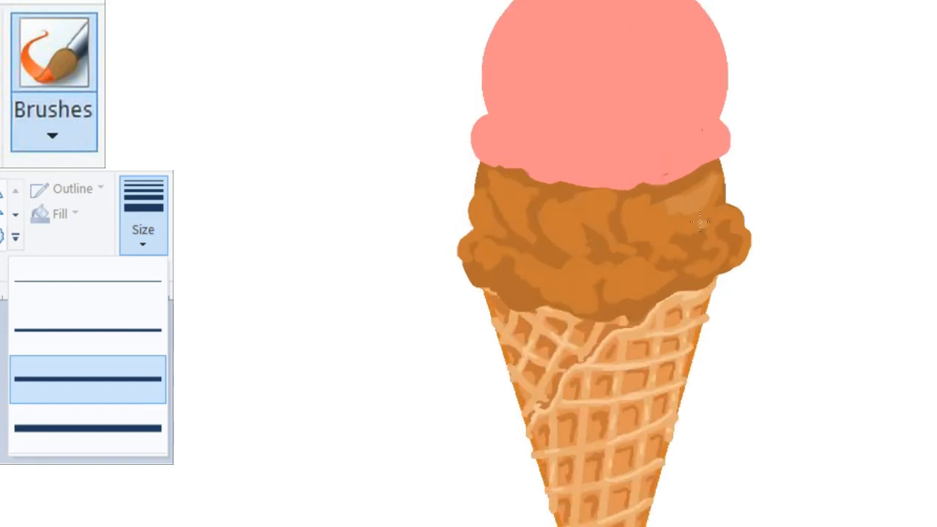
Step: Add lighter tan patches over the folds of the brown scoop
{"action": "mouse_move", "coordinate": [680, 233]}
{"action": "left_mouse_down"}
{"action": "mouse_move", "coordinate": [621, 287]}
{"action": "mouse_move", "coordinate": [659, 284]}
{"action": "left_mouse_up"}
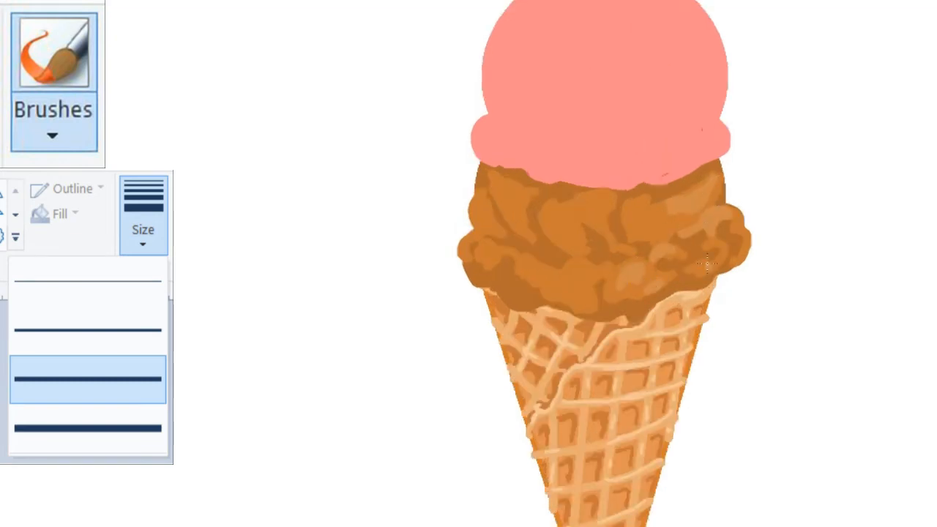
{"action": "left_click_drag", "start_coordinate": [719, 230], "coordinate": [707, 227]}
{"action": "left_click_drag", "start_coordinate": [579, 278], "coordinate": [476, 247]}
{"action": "mouse_move", "coordinate": [601, 208]}
{"action": "left_mouse_down"}
{"action": "mouse_move", "coordinate": [574, 209]}
{"action": "mouse_move", "coordinate": [576, 247]}
{"action": "mouse_move", "coordinate": [724, 191]}
{"action": "left_mouse_up"}
{"action": "mouse_move", "coordinate": [505, 192]}
{"action": "left_mouse_down"}
{"action": "mouse_move", "coordinate": [518, 199]}
{"action": "mouse_move", "coordinate": [488, 222]}
{"action": "mouse_move", "coordinate": [468, 196]}
{"action": "mouse_move", "coordinate": [473, 220]}
{"action": "left_mouse_up"}
{"action": "mouse_move", "coordinate": [713, 172]}
{"action": "left_mouse_down"}
{"action": "mouse_move", "coordinate": [726, 198]}
{"action": "mouse_move", "coordinate": [718, 165]}
{"action": "left_mouse_up"}
{"action": "left_click_drag", "start_coordinate": [721, 130], "coordinate": [697, 159]}
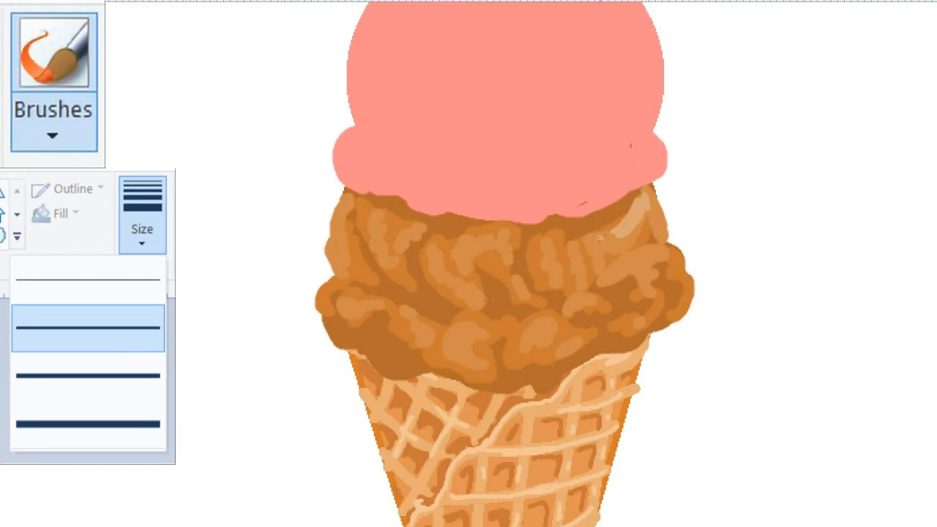
Step: Paint small pale tan and cream highlights on the raised folds of the brown scoop
{"action": "left_click_drag", "start_coordinate": [600, 237], "coordinate": [594, 246]}
{"action": "left_click_drag", "start_coordinate": [630, 267], "coordinate": [653, 254]}
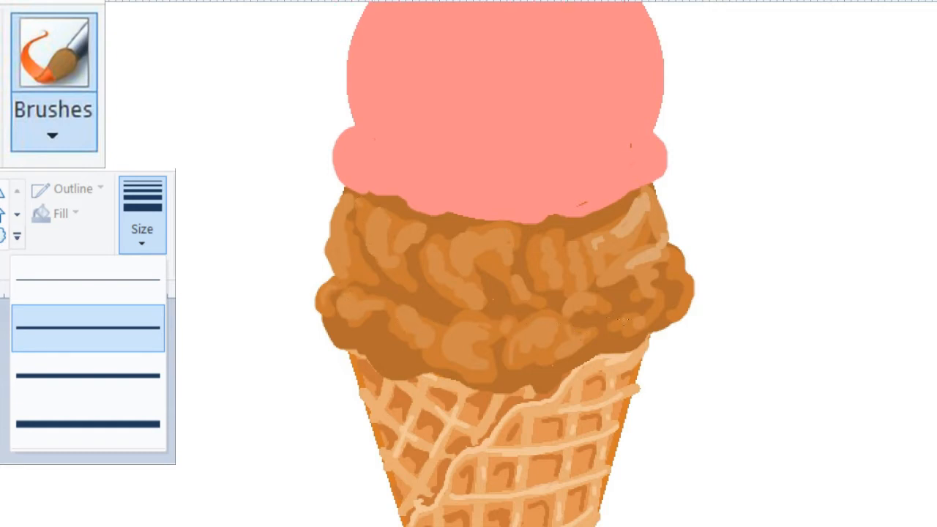
{"action": "mouse_move", "coordinate": [550, 319]}
{"action": "left_mouse_down"}
{"action": "mouse_move", "coordinate": [512, 353]}
{"action": "mouse_move", "coordinate": [528, 334]}
{"action": "mouse_move", "coordinate": [565, 360]}
{"action": "mouse_move", "coordinate": [570, 338]}
{"action": "mouse_move", "coordinate": [641, 320]}
{"action": "left_mouse_up"}
{"action": "mouse_move", "coordinate": [489, 242]}
{"action": "left_mouse_down"}
{"action": "mouse_move", "coordinate": [502, 238]}
{"action": "mouse_move", "coordinate": [475, 240]}
{"action": "left_mouse_up"}
{"action": "mouse_move", "coordinate": [606, 235]}
{"action": "left_mouse_down"}
{"action": "mouse_move", "coordinate": [596, 261]}
{"action": "mouse_move", "coordinate": [554, 285]}
{"action": "left_mouse_up"}
{"action": "left_click_drag", "start_coordinate": [545, 265], "coordinate": [538, 286]}
{"action": "left_click_drag", "start_coordinate": [508, 317], "coordinate": [506, 326]}
{"action": "left_click_drag", "start_coordinate": [464, 335], "coordinate": [488, 329]}
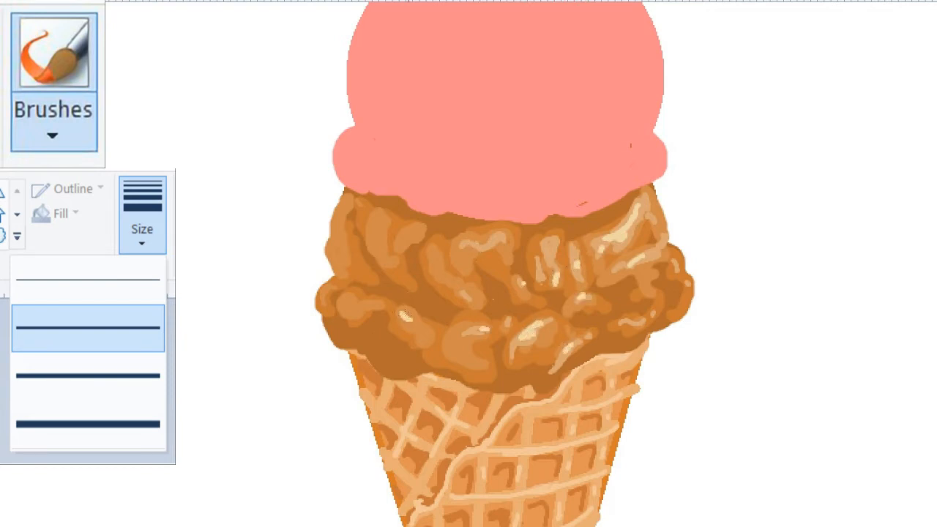
Step: Brush dark brown shadows on the brown scoop directly beneath the pink scoop's lower edge
{"action": "left_click_drag", "start_coordinate": [407, 201], "coordinate": [369, 192]}
{"action": "left_click_drag", "start_coordinate": [467, 214], "coordinate": [445, 213]}
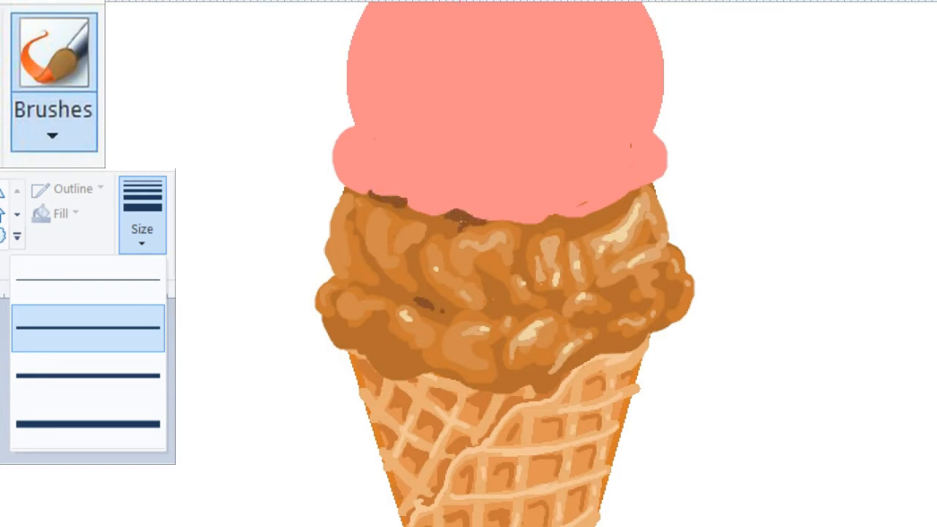
{"action": "left_click_drag", "start_coordinate": [582, 220], "coordinate": [615, 204]}
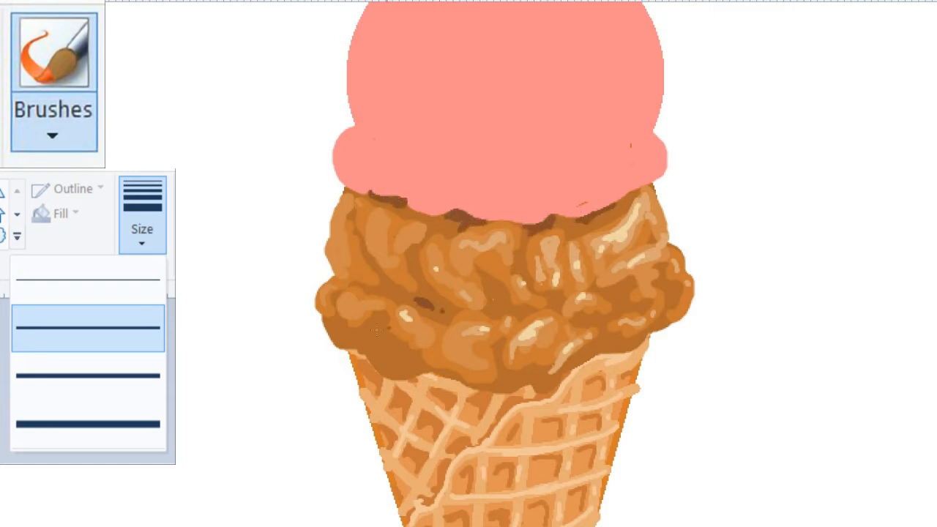
Step: Add dark brown shadows in the brown scoop's side creases and along its lower edge above the cone
{"action": "left_click_drag", "start_coordinate": [335, 281], "coordinate": [365, 285]}
{"action": "left_click_drag", "start_coordinate": [399, 378], "coordinate": [426, 371]}
{"action": "left_click_drag", "start_coordinate": [372, 357], "coordinate": [403, 380]}
{"action": "left_click_drag", "start_coordinate": [336, 343], "coordinate": [370, 354]}
{"action": "mouse_move", "coordinate": [500, 392]}
{"action": "left_mouse_down"}
{"action": "mouse_move", "coordinate": [530, 378]}
{"action": "mouse_move", "coordinate": [410, 344]}
{"action": "mouse_move", "coordinate": [412, 360]}
{"action": "mouse_move", "coordinate": [451, 344]}
{"action": "mouse_move", "coordinate": [560, 377]}
{"action": "mouse_move", "coordinate": [520, 388]}
{"action": "mouse_move", "coordinate": [569, 369]}
{"action": "left_mouse_up"}
{"action": "left_click_drag", "start_coordinate": [594, 322], "coordinate": [616, 315]}
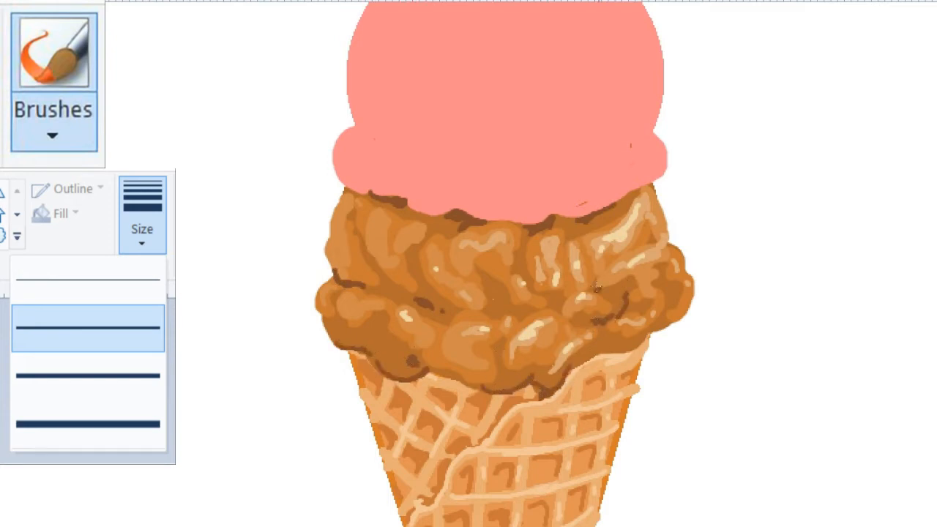
{"action": "mouse_move", "coordinate": [551, 382]}
{"action": "left_mouse_down"}
{"action": "mouse_move", "coordinate": [599, 351]}
{"action": "mouse_move", "coordinate": [655, 334]}
{"action": "left_mouse_up"}
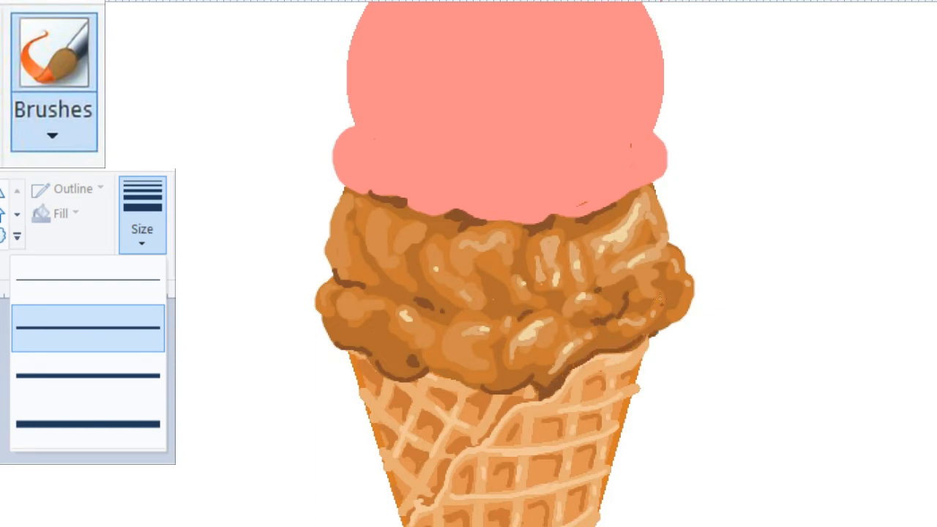
Step: Paint lighter pink patches and vertical ripples over the pink scoop and its lower ruffle
{"action": "scroll", "coordinate": [505, 264], "scroll_direction": "up", "scroll_amount": 3}
{"action": "scroll", "coordinate": [505, 263], "scroll_direction": "up", "scroll_amount": 1}
{"action": "mouse_move", "coordinate": [344, 267]}
{"action": "left_mouse_down"}
{"action": "mouse_move", "coordinate": [484, 325]}
{"action": "mouse_move", "coordinate": [494, 292]}
{"action": "mouse_move", "coordinate": [622, 267]}
{"action": "mouse_move", "coordinate": [648, 274]}
{"action": "mouse_move", "coordinate": [596, 304]}
{"action": "mouse_move", "coordinate": [531, 308]}
{"action": "left_mouse_up"}
{"action": "mouse_move", "coordinate": [556, 248]}
{"action": "left_mouse_down"}
{"action": "mouse_move", "coordinate": [618, 110]}
{"action": "mouse_move", "coordinate": [651, 242]}
{"action": "mouse_move", "coordinate": [596, 91]}
{"action": "mouse_move", "coordinate": [545, 73]}
{"action": "mouse_move", "coordinate": [567, 179]}
{"action": "mouse_move", "coordinate": [512, 96]}
{"action": "mouse_move", "coordinate": [524, 212]}
{"action": "mouse_move", "coordinate": [486, 197]}
{"action": "mouse_move", "coordinate": [493, 106]}
{"action": "mouse_move", "coordinate": [414, 102]}
{"action": "mouse_move", "coordinate": [469, 146]}
{"action": "mouse_move", "coordinate": [440, 232]}
{"action": "mouse_move", "coordinate": [382, 133]}
{"action": "mouse_move", "coordinate": [366, 198]}
{"action": "mouse_move", "coordinate": [461, 263]}
{"action": "mouse_move", "coordinate": [359, 169]}
{"action": "mouse_move", "coordinate": [360, 253]}
{"action": "left_mouse_up"}
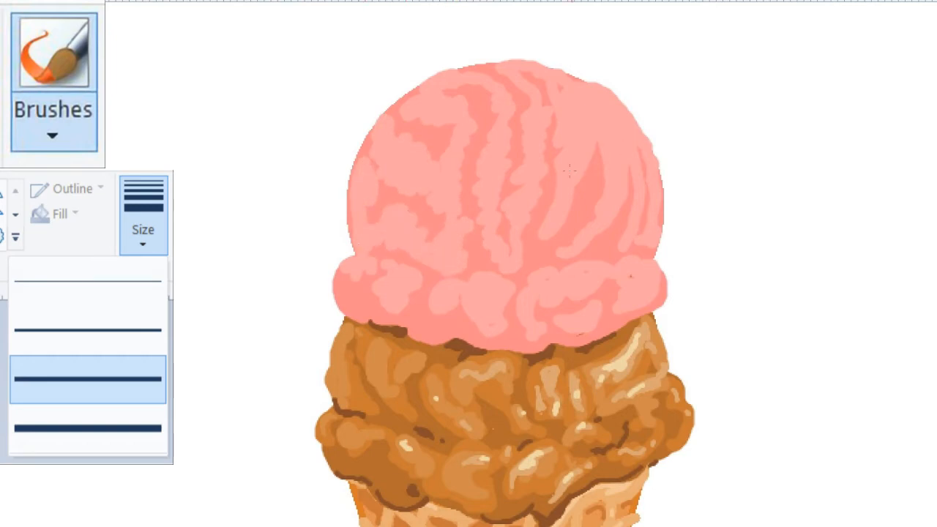
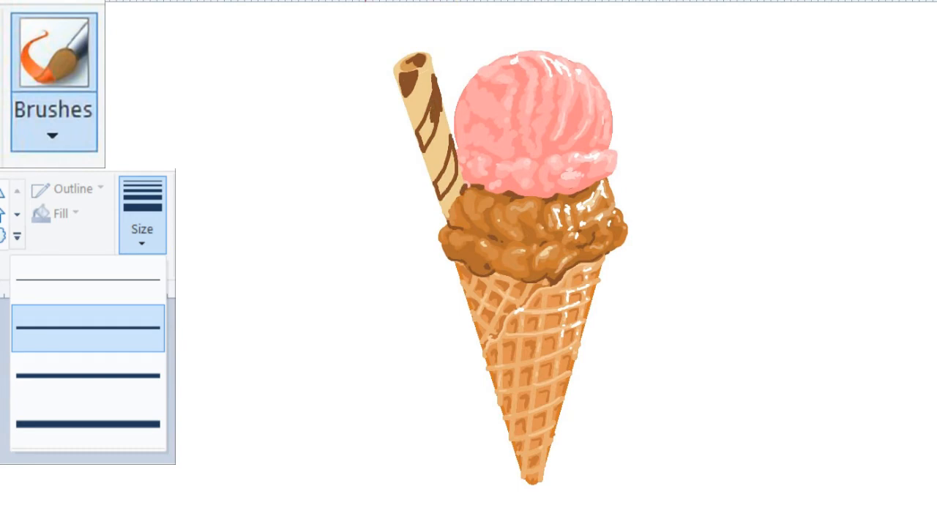
Step: Fill the wafer roll's outlined spiral stripes with dark brown and shade the edges of the stripes
{"action": "left_click", "coordinate": [428, 132]}
{"action": "left_click", "coordinate": [449, 175]}
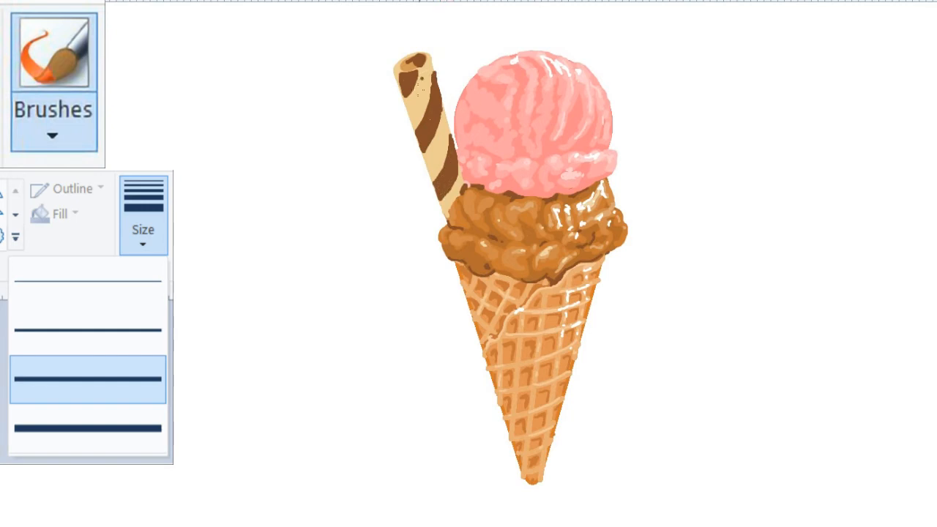
{"action": "scroll", "coordinate": [440, 84], "scroll_direction": "up", "scroll_amount": 1}
{"action": "mouse_move", "coordinate": [398, 164]}
{"action": "left_mouse_down"}
{"action": "mouse_move", "coordinate": [409, 194]}
{"action": "mouse_move", "coordinate": [407, 174]}
{"action": "left_mouse_up"}
{"action": "key", "text": "ctrl+z"}
{"action": "left_click_drag", "start_coordinate": [431, 263], "coordinate": [439, 290]}
{"action": "left_click_drag", "start_coordinate": [438, 242], "coordinate": [441, 261]}
{"action": "left_click_drag", "start_coordinate": [441, 260], "coordinate": [448, 282]}
{"action": "mouse_move", "coordinate": [486, 344]}
{"action": "left_mouse_down"}
{"action": "mouse_move", "coordinate": [477, 377]}
{"action": "mouse_move", "coordinate": [468, 361]}
{"action": "left_mouse_up"}
{"action": "left_click_drag", "start_coordinate": [529, 367], "coordinate": [530, 362]}
{"action": "left_click_drag", "start_coordinate": [503, 274], "coordinate": [511, 313]}
Step: Shade the wafer roll's cream bands with darker tan and add pale cream highlights around its rim
{"action": "left_click_drag", "start_coordinate": [389, 138], "coordinate": [392, 155]}
{"action": "mouse_move", "coordinate": [419, 191]}
{"action": "left_mouse_down"}
{"action": "mouse_move", "coordinate": [427, 233]}
{"action": "mouse_move", "coordinate": [407, 204]}
{"action": "mouse_move", "coordinate": [428, 245]}
{"action": "left_mouse_up"}
{"action": "mouse_move", "coordinate": [445, 297]}
{"action": "left_mouse_down"}
{"action": "mouse_move", "coordinate": [465, 346]}
{"action": "mouse_move", "coordinate": [449, 307]}
{"action": "mouse_move", "coordinate": [459, 353]}
{"action": "left_mouse_up"}
{"action": "mouse_move", "coordinate": [480, 395]}
{"action": "left_mouse_down"}
{"action": "mouse_move", "coordinate": [483, 417]}
{"action": "mouse_move", "coordinate": [506, 382]}
{"action": "mouse_move", "coordinate": [491, 433]}
{"action": "mouse_move", "coordinate": [505, 394]}
{"action": "left_mouse_up"}
{"action": "left_click_drag", "start_coordinate": [519, 328], "coordinate": [520, 338]}
{"action": "left_click_drag", "start_coordinate": [498, 256], "coordinate": [498, 263]}
{"action": "mouse_move", "coordinate": [389, 135]}
{"action": "left_mouse_down"}
{"action": "mouse_move", "coordinate": [439, 131]}
{"action": "mouse_move", "coordinate": [400, 113]}
{"action": "left_mouse_up"}
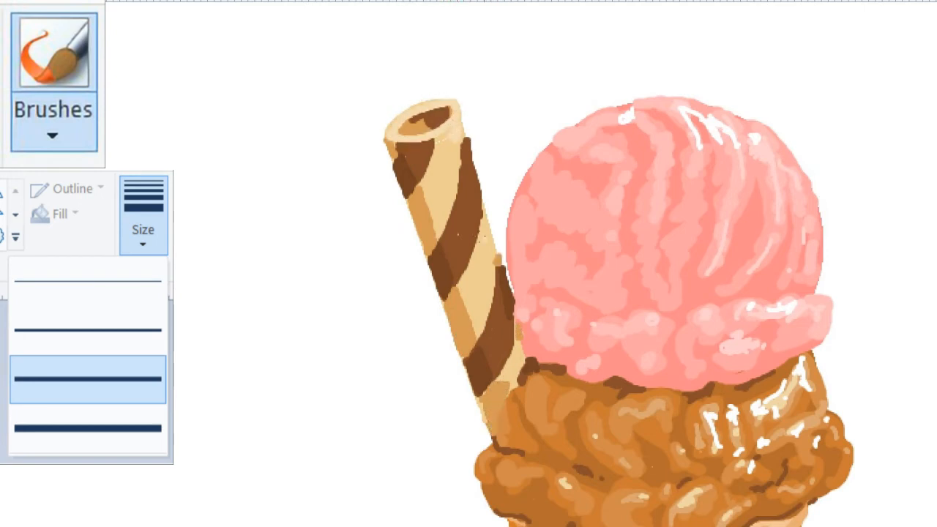
{"action": "left_click_drag", "start_coordinate": [456, 142], "coordinate": [453, 138]}
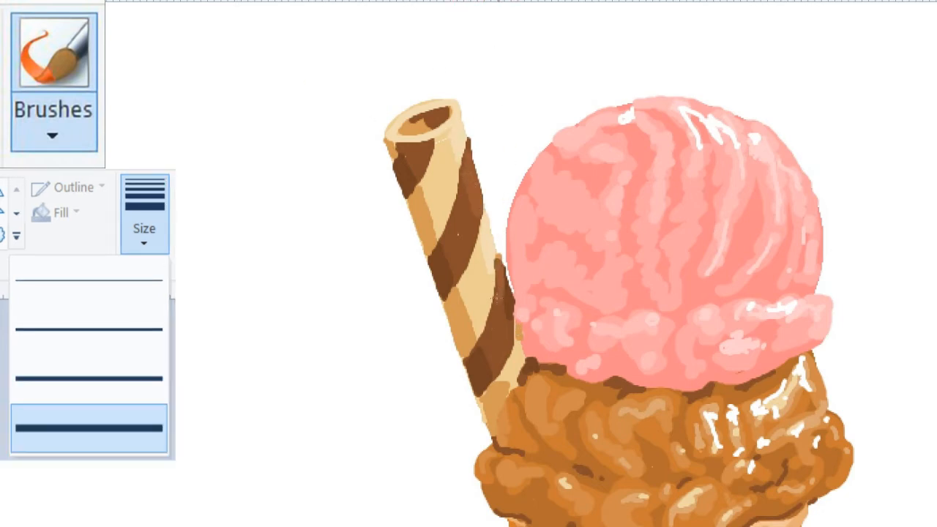
Step: Paint thick dark chocolate drips down the left side and middle of the pink scoop onto the brown scoop
{"action": "mouse_move", "coordinate": [525, 116]}
{"action": "left_mouse_down"}
{"action": "mouse_move", "coordinate": [517, 174]}
{"action": "mouse_move", "coordinate": [503, 193]}
{"action": "mouse_move", "coordinate": [516, 247]}
{"action": "left_mouse_up"}
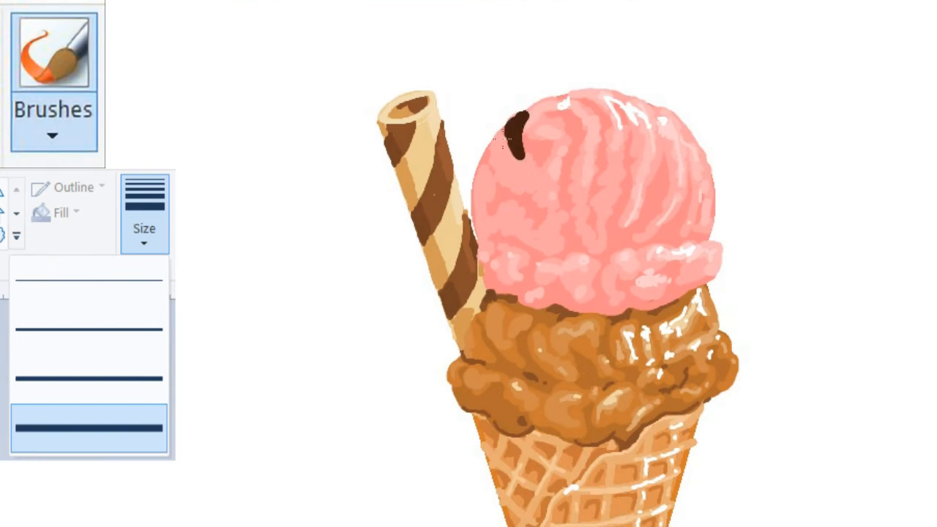
{"action": "mouse_move", "coordinate": [503, 194]}
{"action": "left_mouse_down"}
{"action": "mouse_move", "coordinate": [512, 250]}
{"action": "mouse_move", "coordinate": [505, 292]}
{"action": "mouse_move", "coordinate": [506, 279]}
{"action": "mouse_move", "coordinate": [537, 297]}
{"action": "mouse_move", "coordinate": [498, 359]}
{"action": "mouse_move", "coordinate": [503, 369]}
{"action": "mouse_move", "coordinate": [482, 385]}
{"action": "left_mouse_up"}
{"action": "mouse_move", "coordinate": [561, 97]}
{"action": "left_mouse_down"}
{"action": "mouse_move", "coordinate": [538, 109]}
{"action": "mouse_move", "coordinate": [568, 124]}
{"action": "mouse_move", "coordinate": [557, 151]}
{"action": "mouse_move", "coordinate": [572, 238]}
{"action": "left_mouse_up"}
{"action": "mouse_move", "coordinate": [568, 150]}
{"action": "left_mouse_down"}
{"action": "mouse_move", "coordinate": [580, 255]}
{"action": "mouse_move", "coordinate": [605, 280]}
{"action": "mouse_move", "coordinate": [586, 321]}
{"action": "mouse_move", "coordinate": [582, 304]}
{"action": "mouse_move", "coordinate": [606, 356]}
{"action": "left_mouse_up"}
{"action": "mouse_move", "coordinate": [606, 356]}
{"action": "left_mouse_down"}
{"action": "mouse_move", "coordinate": [628, 319]}
{"action": "mouse_move", "coordinate": [601, 317]}
{"action": "left_mouse_up"}
{"action": "left_click", "coordinate": [627, 302]}
{"action": "left_click_drag", "start_coordinate": [614, 253], "coordinate": [588, 244]}
Step: Brush dark chocolate sauce over the pink scoop's crown and extend a drip down its right side
{"action": "mouse_move", "coordinate": [613, 96]}
{"action": "left_mouse_down"}
{"action": "mouse_move", "coordinate": [662, 213]}
{"action": "mouse_move", "coordinate": [637, 94]}
{"action": "mouse_move", "coordinate": [607, 87]}
{"action": "mouse_move", "coordinate": [646, 117]}
{"action": "left_mouse_up"}
{"action": "mouse_move", "coordinate": [584, 93]}
{"action": "left_mouse_down"}
{"action": "mouse_move", "coordinate": [623, 109]}
{"action": "mouse_move", "coordinate": [661, 111]}
{"action": "left_mouse_up"}
{"action": "left_click_drag", "start_coordinate": [651, 162], "coordinate": [650, 153]}
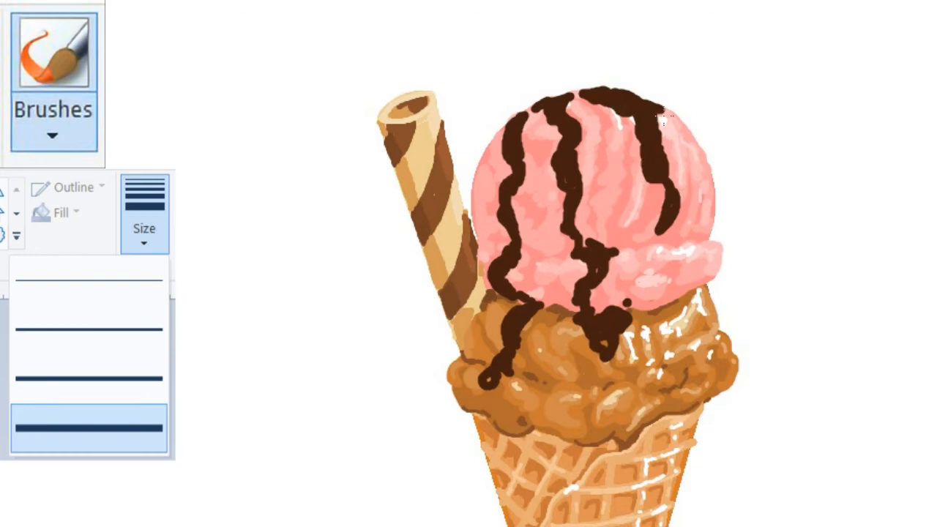
{"action": "mouse_move", "coordinate": [674, 217]}
{"action": "left_mouse_down"}
{"action": "mouse_move", "coordinate": [696, 270]}
{"action": "mouse_move", "coordinate": [704, 264]}
{"action": "left_mouse_up"}
{"action": "left_click", "coordinate": [691, 299]}
{"action": "left_click_drag", "start_coordinate": [628, 118], "coordinate": [688, 129]}
{"action": "left_click_drag", "start_coordinate": [507, 120], "coordinate": [492, 155]}
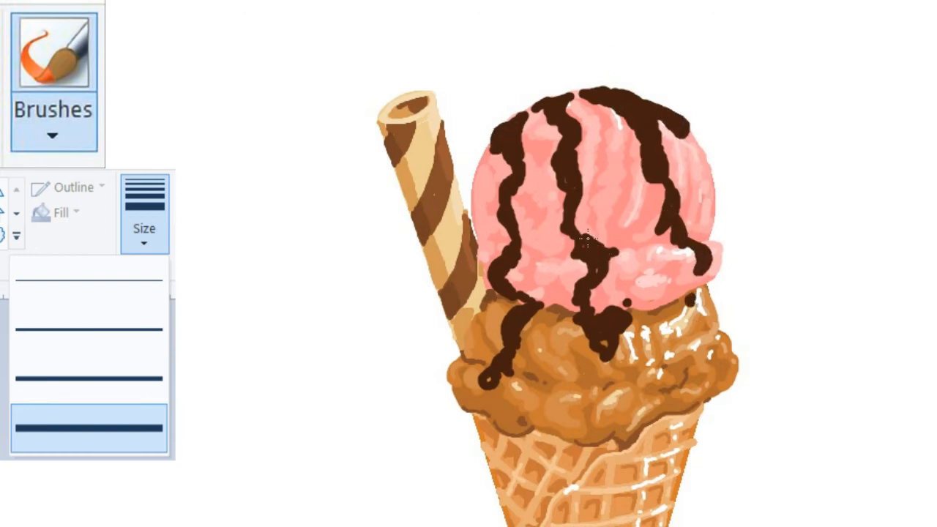
Step: Thicken the middle chocolate drip, join it to the left drip, and extend its lower end
{"action": "mouse_move", "coordinate": [570, 253]}
{"action": "left_mouse_down"}
{"action": "mouse_move", "coordinate": [562, 196]}
{"action": "mouse_move", "coordinate": [560, 225]}
{"action": "left_mouse_up"}
{"action": "left_click_drag", "start_coordinate": [559, 130], "coordinate": [525, 121]}
{"action": "mouse_move", "coordinate": [619, 311]}
{"action": "left_mouse_down"}
{"action": "mouse_move", "coordinate": [585, 322]}
{"action": "mouse_move", "coordinate": [597, 301]}
{"action": "left_mouse_up"}
{"action": "left_click", "coordinate": [406, 2]}
{"action": "left_click", "coordinate": [393, 20]}
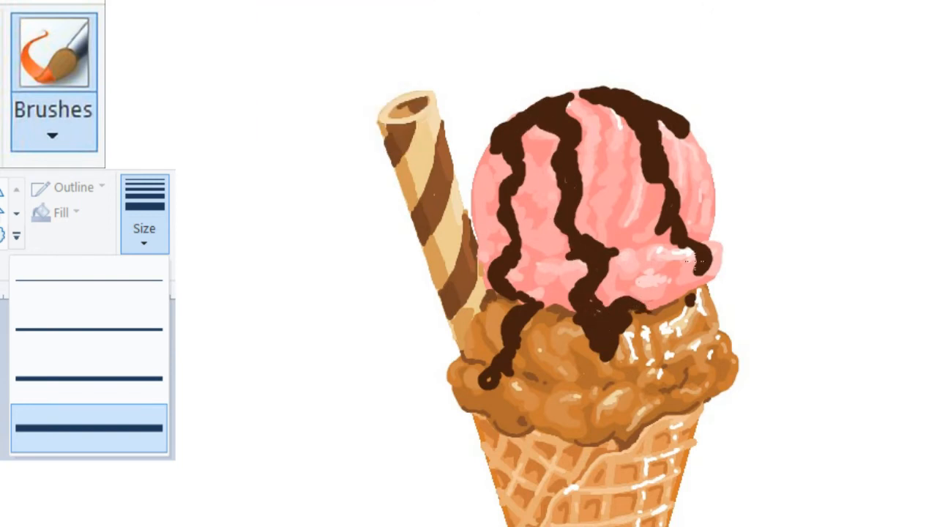
Step: Add lighter brown tones with a thinner brush inside the right, middle and left chocolate drips
{"action": "mouse_move", "coordinate": [606, 90]}
{"action": "left_mouse_down"}
{"action": "mouse_move", "coordinate": [633, 100]}
{"action": "mouse_move", "coordinate": [611, 95]}
{"action": "mouse_move", "coordinate": [651, 135]}
{"action": "mouse_move", "coordinate": [657, 174]}
{"action": "mouse_move", "coordinate": [663, 158]}
{"action": "left_mouse_up"}
{"action": "mouse_move", "coordinate": [671, 213]}
{"action": "left_mouse_down"}
{"action": "mouse_move", "coordinate": [664, 216]}
{"action": "mouse_move", "coordinate": [686, 242]}
{"action": "mouse_move", "coordinate": [674, 240]}
{"action": "left_mouse_up"}
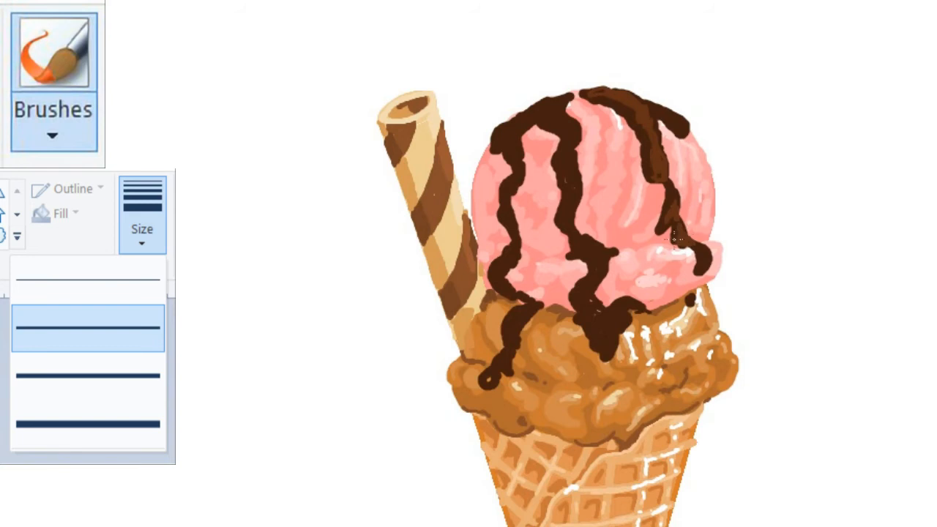
{"action": "mouse_move", "coordinate": [608, 254]}
{"action": "left_mouse_down"}
{"action": "mouse_move", "coordinate": [587, 246]}
{"action": "mouse_move", "coordinate": [602, 254]}
{"action": "mouse_move", "coordinate": [567, 261]}
{"action": "left_mouse_up"}
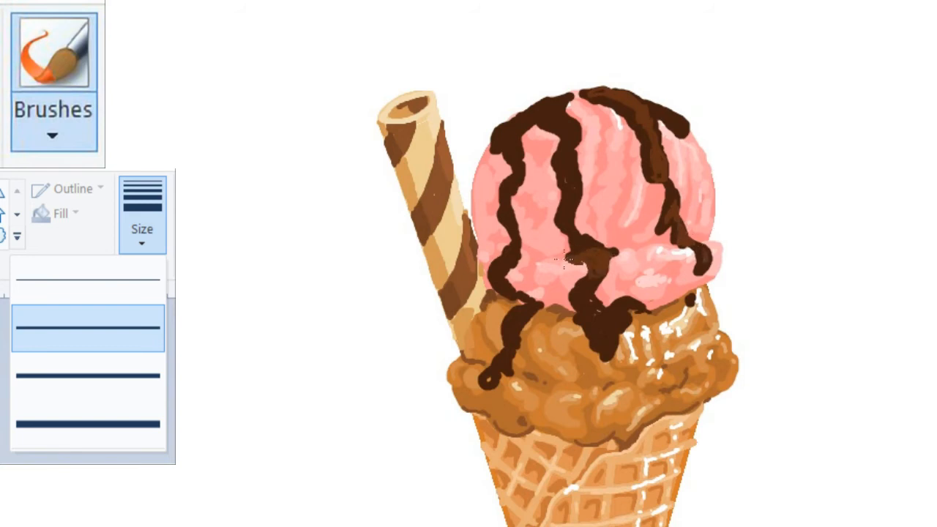
{"action": "left_click_drag", "start_coordinate": [566, 261], "coordinate": [584, 249]}
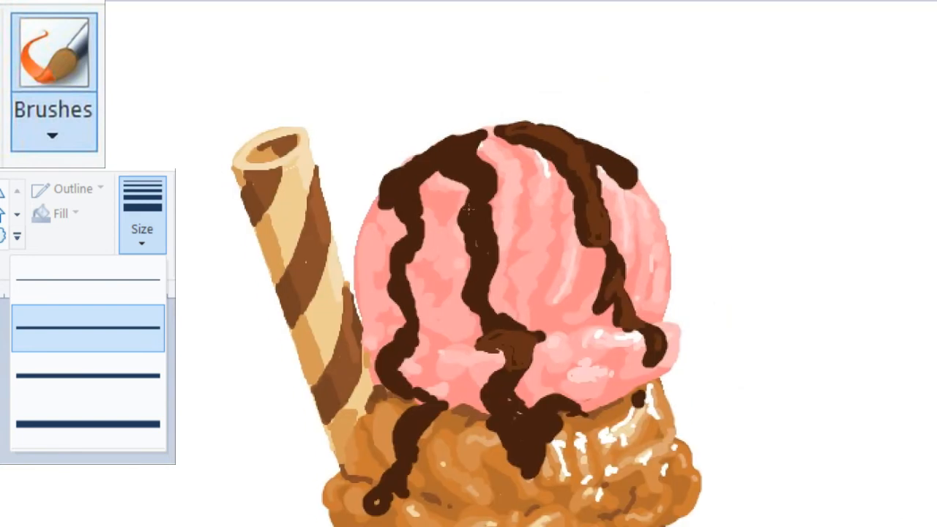
{"action": "mouse_move", "coordinate": [502, 334]}
{"action": "left_mouse_down"}
{"action": "mouse_move", "coordinate": [481, 339]}
{"action": "mouse_move", "coordinate": [541, 333]}
{"action": "mouse_move", "coordinate": [514, 370]}
{"action": "left_mouse_up"}
{"action": "mouse_move", "coordinate": [470, 238]}
{"action": "left_mouse_down"}
{"action": "mouse_move", "coordinate": [472, 173]}
{"action": "mouse_move", "coordinate": [484, 179]}
{"action": "mouse_move", "coordinate": [467, 139]}
{"action": "mouse_move", "coordinate": [456, 163]}
{"action": "mouse_move", "coordinate": [445, 154]}
{"action": "mouse_move", "coordinate": [415, 169]}
{"action": "mouse_move", "coordinate": [417, 154]}
{"action": "mouse_move", "coordinate": [401, 195]}
{"action": "left_mouse_up"}
Step: Paint further lighter and reddish-brown highlights along the bends and ends of the chocolate drips
{"action": "mouse_move", "coordinate": [400, 287]}
{"action": "left_mouse_down"}
{"action": "mouse_move", "coordinate": [414, 249]}
{"action": "mouse_move", "coordinate": [410, 260]}
{"action": "left_mouse_up"}
{"action": "mouse_move", "coordinate": [511, 399]}
{"action": "left_mouse_down"}
{"action": "mouse_move", "coordinate": [522, 430]}
{"action": "mouse_move", "coordinate": [510, 406]}
{"action": "mouse_move", "coordinate": [579, 409]}
{"action": "mouse_move", "coordinate": [563, 414]}
{"action": "left_mouse_up"}
{"action": "left_click_drag", "start_coordinate": [628, 172], "coordinate": [605, 158]}
{"action": "left_click_drag", "start_coordinate": [474, 263], "coordinate": [461, 222]}
{"action": "left_click_drag", "start_coordinate": [587, 151], "coordinate": [600, 203]}
{"action": "left_click_drag", "start_coordinate": [445, 150], "coordinate": [439, 150]}
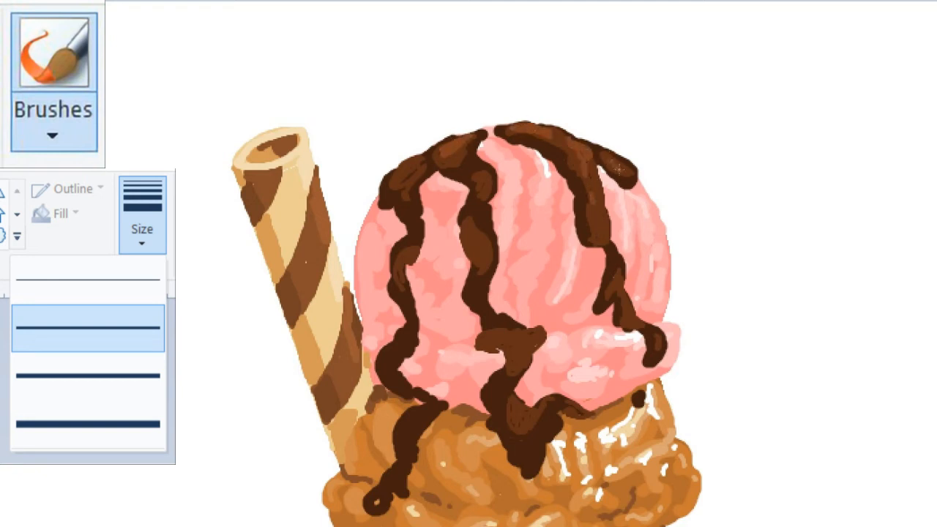
{"action": "left_click_drag", "start_coordinate": [502, 409], "coordinate": [510, 401]}
{"action": "left_click_drag", "start_coordinate": [397, 354], "coordinate": [406, 344]}
{"action": "mouse_move", "coordinate": [662, 333]}
{"action": "left_mouse_down"}
{"action": "mouse_move", "coordinate": [663, 343]}
{"action": "mouse_move", "coordinate": [654, 328]}
{"action": "left_mouse_up"}
{"action": "mouse_move", "coordinate": [624, 282]}
{"action": "left_mouse_down"}
{"action": "mouse_move", "coordinate": [610, 218]}
{"action": "mouse_move", "coordinate": [603, 234]}
{"action": "left_mouse_up"}
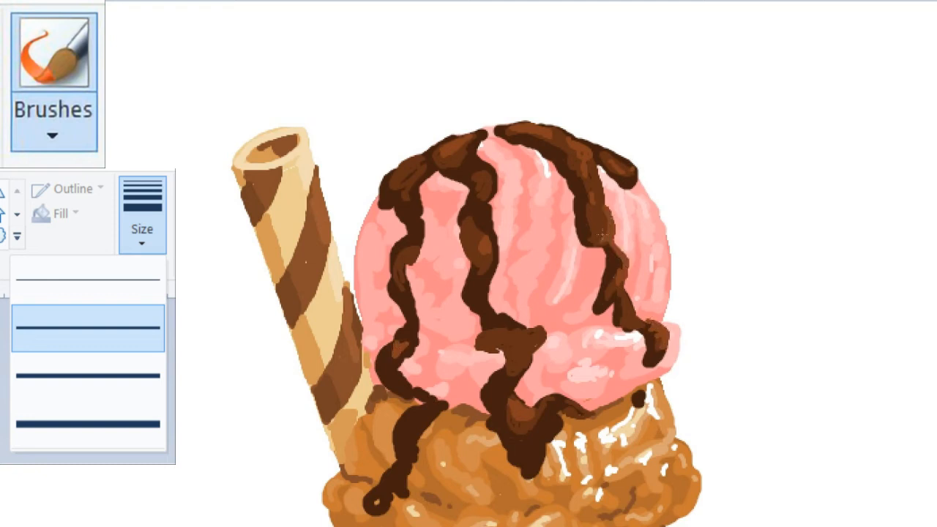
Step: Paint tan-brown shadows on the pink scoop along the edges of the chocolate drips
{"action": "mouse_move", "coordinate": [389, 211]}
{"action": "left_mouse_down"}
{"action": "mouse_move", "coordinate": [402, 231]}
{"action": "mouse_move", "coordinate": [387, 282]}
{"action": "mouse_move", "coordinate": [398, 318]}
{"action": "left_mouse_up"}
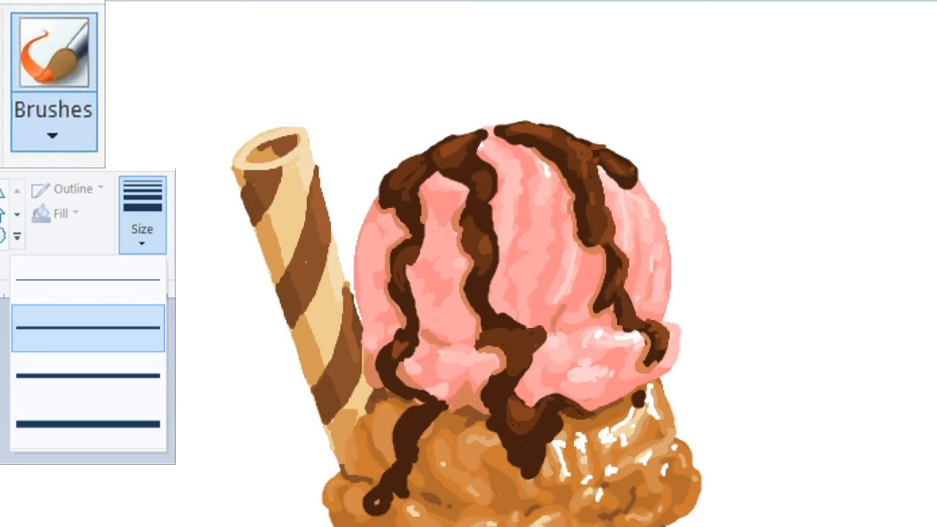
{"action": "left_click_drag", "start_coordinate": [541, 293], "coordinate": [541, 305]}
Step: Paint small cream-colored nut pieces across the upper part of the pink scoop and its sauce
{"action": "mouse_move", "coordinate": [390, 159]}
{"action": "left_mouse_down"}
{"action": "mouse_move", "coordinate": [412, 173]}
{"action": "mouse_move", "coordinate": [397, 180]}
{"action": "left_mouse_up"}
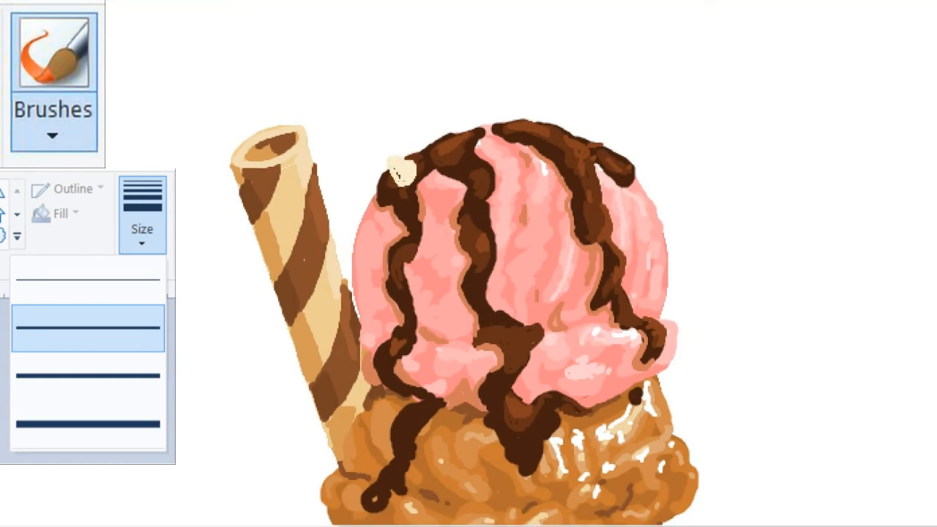
{"action": "mouse_move", "coordinate": [493, 168]}
{"action": "left_mouse_down"}
{"action": "mouse_move", "coordinate": [496, 175]}
{"action": "mouse_move", "coordinate": [487, 171]}
{"action": "left_mouse_up"}
{"action": "mouse_move", "coordinate": [534, 110]}
{"action": "left_mouse_down"}
{"action": "mouse_move", "coordinate": [540, 132]}
{"action": "mouse_move", "coordinate": [534, 118]}
{"action": "mouse_move", "coordinate": [509, 131]}
{"action": "left_mouse_up"}
{"action": "mouse_move", "coordinate": [591, 192]}
{"action": "left_mouse_down"}
{"action": "mouse_move", "coordinate": [594, 184]}
{"action": "mouse_move", "coordinate": [600, 192]}
{"action": "left_mouse_up"}
{"action": "left_click_drag", "start_coordinate": [593, 142], "coordinate": [587, 143]}
{"action": "left_click_drag", "start_coordinate": [566, 226], "coordinate": [577, 240]}
{"action": "mouse_move", "coordinate": [527, 200]}
{"action": "left_mouse_down"}
{"action": "mouse_move", "coordinate": [533, 211]}
{"action": "mouse_move", "coordinate": [527, 202]}
{"action": "left_mouse_up"}
{"action": "left_click_drag", "start_coordinate": [447, 240], "coordinate": [465, 245]}
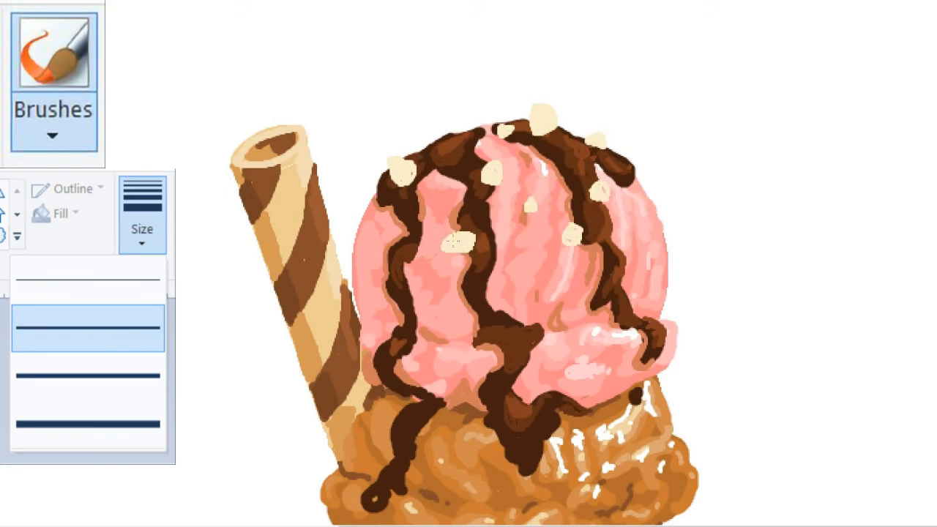
Step: Add more cream nut pieces at the pink scoop's sides and on the brown scoop
{"action": "left_click_drag", "start_coordinate": [427, 167], "coordinate": [436, 177]}
{"action": "left_click_drag", "start_coordinate": [639, 252], "coordinate": [653, 271]}
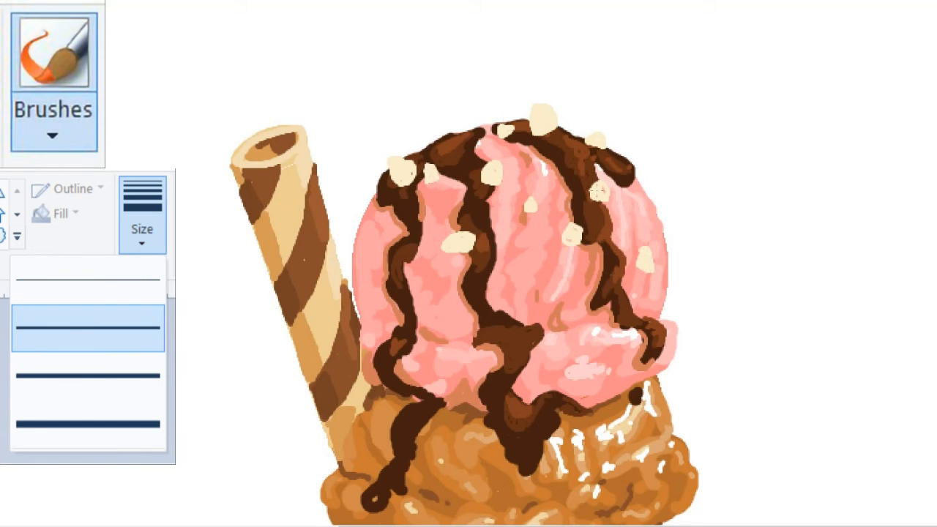
{"action": "mouse_move", "coordinate": [402, 343]}
{"action": "left_mouse_down"}
{"action": "mouse_move", "coordinate": [414, 356]}
{"action": "mouse_move", "coordinate": [402, 349]}
{"action": "left_mouse_up"}
{"action": "mouse_move", "coordinate": [507, 473]}
{"action": "left_mouse_down"}
{"action": "mouse_move", "coordinate": [519, 488]}
{"action": "mouse_move", "coordinate": [511, 480]}
{"action": "mouse_move", "coordinate": [565, 499]}
{"action": "left_mouse_up"}
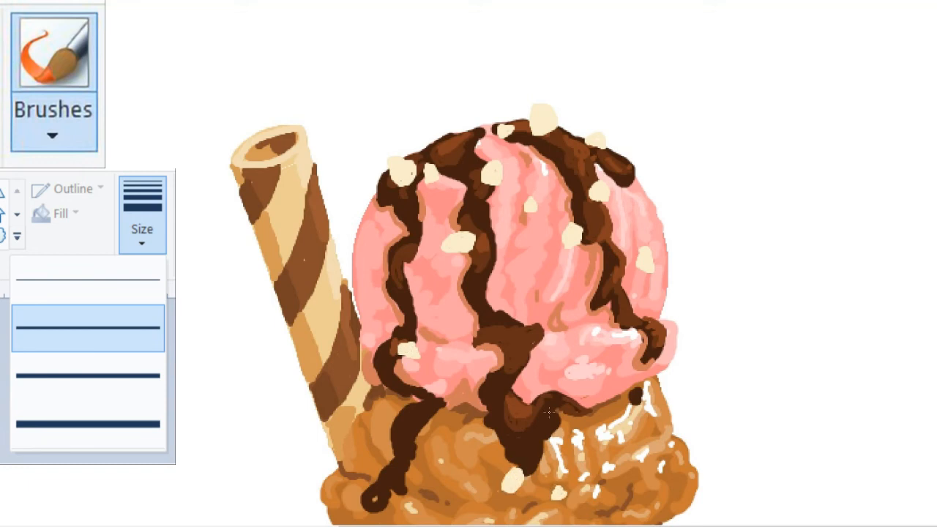
{"action": "mouse_move", "coordinate": [626, 442]}
{"action": "left_mouse_down"}
{"action": "mouse_move", "coordinate": [642, 455]}
{"action": "mouse_move", "coordinate": [627, 448]}
{"action": "mouse_move", "coordinate": [635, 449]}
{"action": "left_mouse_up"}
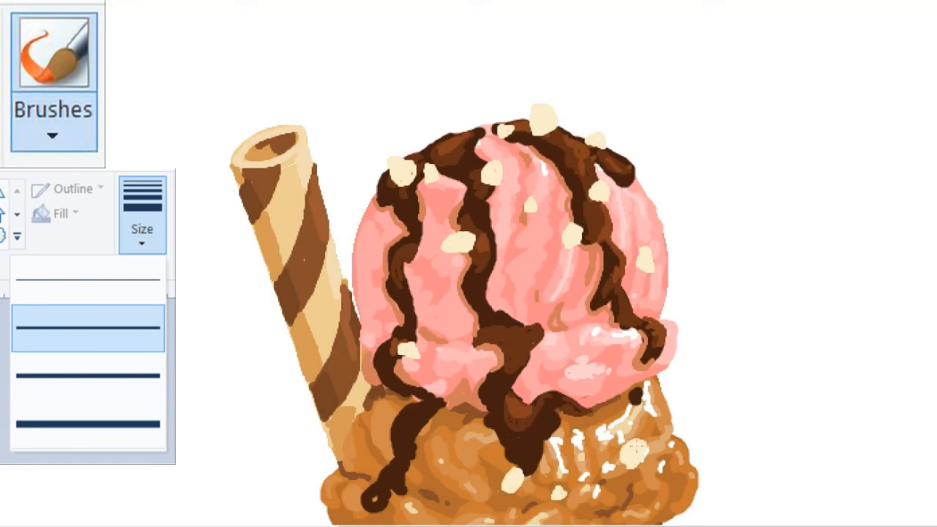
Step: Shade the nut pieces on the pink scoop with a slightly darker cream
{"action": "mouse_move", "coordinate": [395, 165]}
{"action": "left_mouse_down"}
{"action": "mouse_move", "coordinate": [407, 178]}
{"action": "mouse_move", "coordinate": [433, 179]}
{"action": "left_mouse_up"}
{"action": "left_click_drag", "start_coordinate": [492, 176], "coordinate": [486, 180]}
{"action": "mouse_move", "coordinate": [536, 117]}
{"action": "left_mouse_down"}
{"action": "mouse_move", "coordinate": [550, 132]}
{"action": "mouse_move", "coordinate": [537, 134]}
{"action": "mouse_move", "coordinate": [598, 136]}
{"action": "left_mouse_up"}
{"action": "key", "text": "ctrl+z"}
{"action": "left_click_drag", "start_coordinate": [567, 241], "coordinate": [581, 231]}
{"action": "left_click_drag", "start_coordinate": [593, 197], "coordinate": [596, 194]}
{"action": "left_click_drag", "start_coordinate": [645, 258], "coordinate": [641, 266]}
{"action": "left_click_drag", "start_coordinate": [407, 347], "coordinate": [418, 353]}
{"action": "left_click_drag", "start_coordinate": [470, 240], "coordinate": [449, 251]}
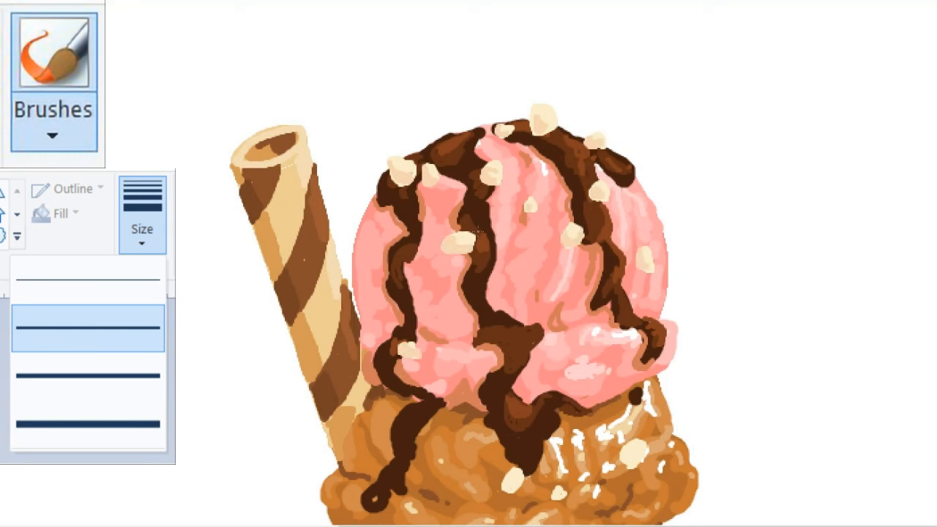
Step: Shade the nut pieces on the brown scoop and add fine brown shadow lines to the nuts
{"action": "mouse_move", "coordinate": [629, 452]}
{"action": "left_mouse_down"}
{"action": "mouse_move", "coordinate": [643, 463]}
{"action": "mouse_move", "coordinate": [632, 465]}
{"action": "left_mouse_up"}
{"action": "left_click_drag", "start_coordinate": [515, 480], "coordinate": [506, 489]}
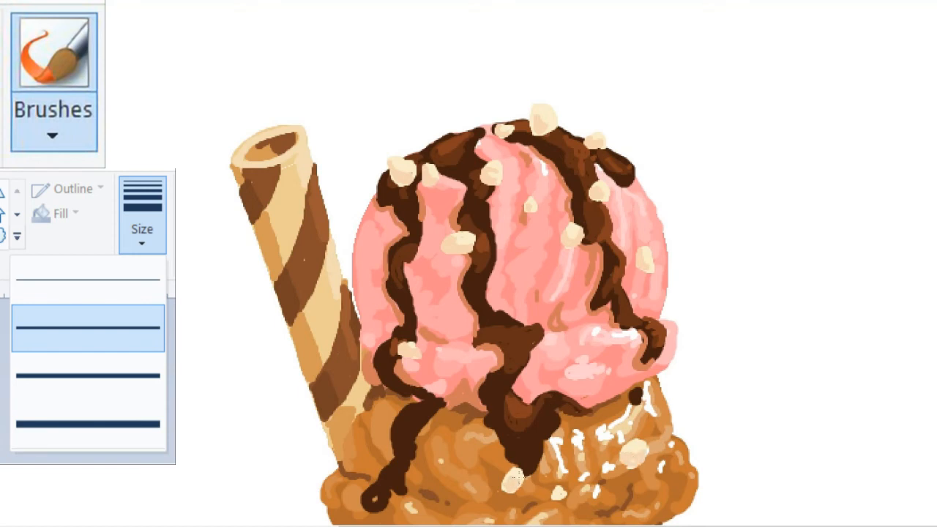
{"action": "left_click_drag", "start_coordinate": [393, 177], "coordinate": [399, 178]}
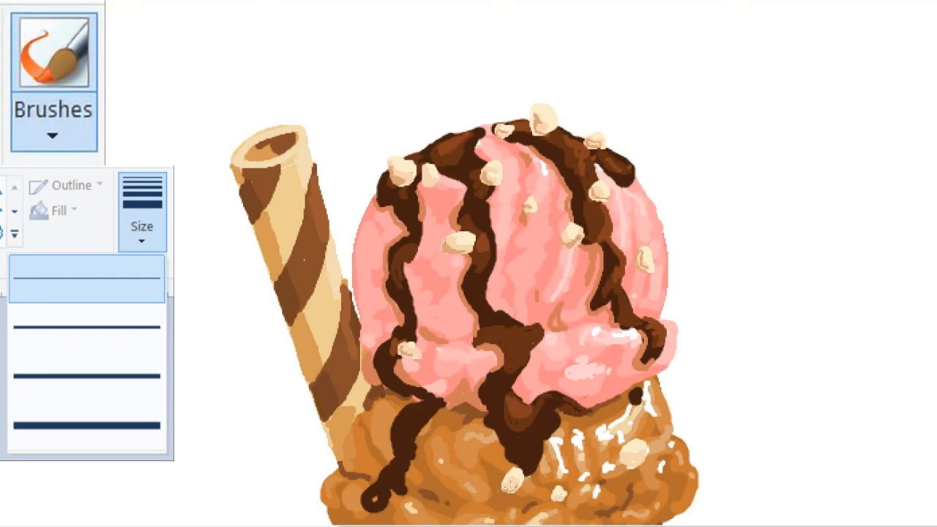
{"action": "left_click_drag", "start_coordinate": [639, 460], "coordinate": [626, 451]}
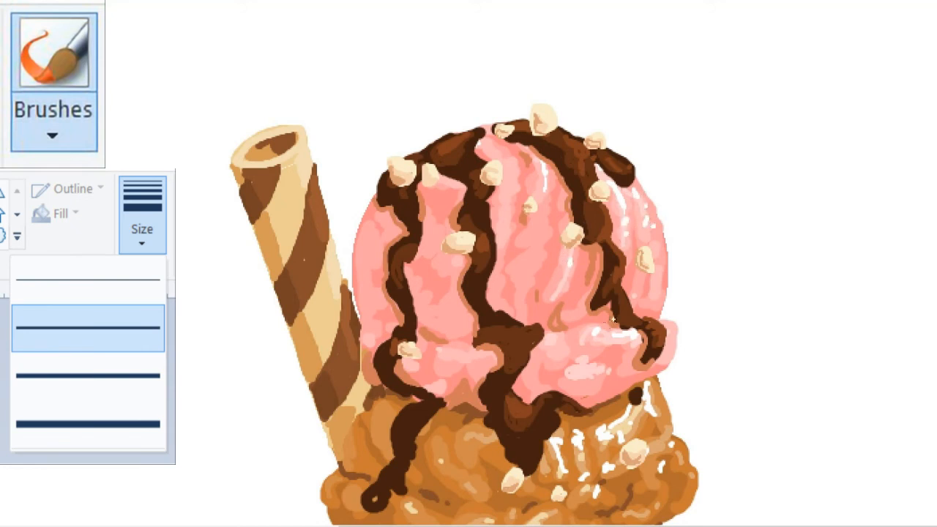
Step: Add a white highlight to the pink scoop's lower ruffle and orange-brown highlights to the middle chocolate drip
{"action": "left_click_drag", "start_coordinate": [486, 353], "coordinate": [459, 358]}
{"action": "left_click_drag", "start_coordinate": [479, 240], "coordinate": [480, 265]}
{"action": "left_click_drag", "start_coordinate": [486, 235], "coordinate": [488, 266]}
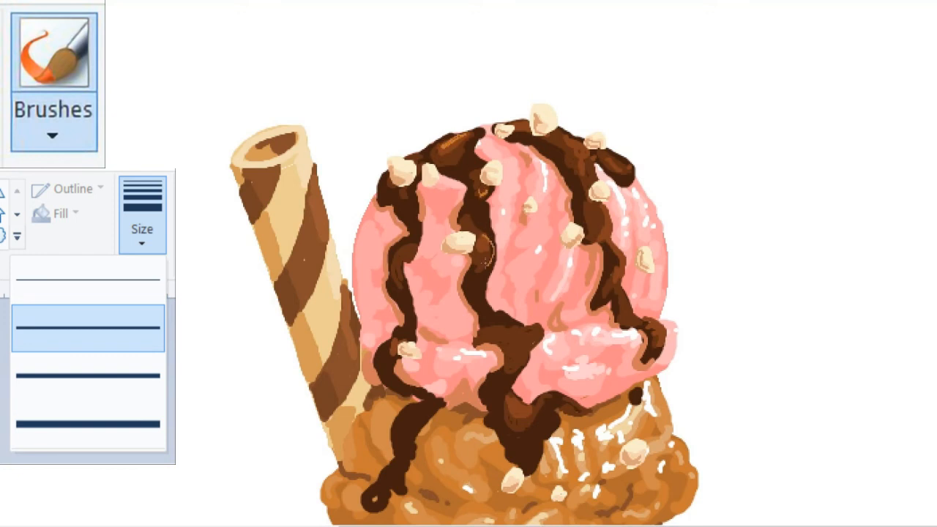
{"action": "left_click_drag", "start_coordinate": [498, 336], "coordinate": [538, 329]}
Step: Paint thin shiny highlights along the right chocolate drip and the bends of the remaining sauce
{"action": "left_click_drag", "start_coordinate": [610, 290], "coordinate": [620, 271]}
{"action": "left_click_drag", "start_coordinate": [601, 209], "coordinate": [607, 227]}
{"action": "mouse_move", "coordinate": [558, 136]}
{"action": "left_mouse_down"}
{"action": "mouse_move", "coordinate": [583, 155]}
{"action": "mouse_move", "coordinate": [632, 165]}
{"action": "left_mouse_up"}
{"action": "left_click_drag", "start_coordinate": [636, 319], "coordinate": [662, 328]}
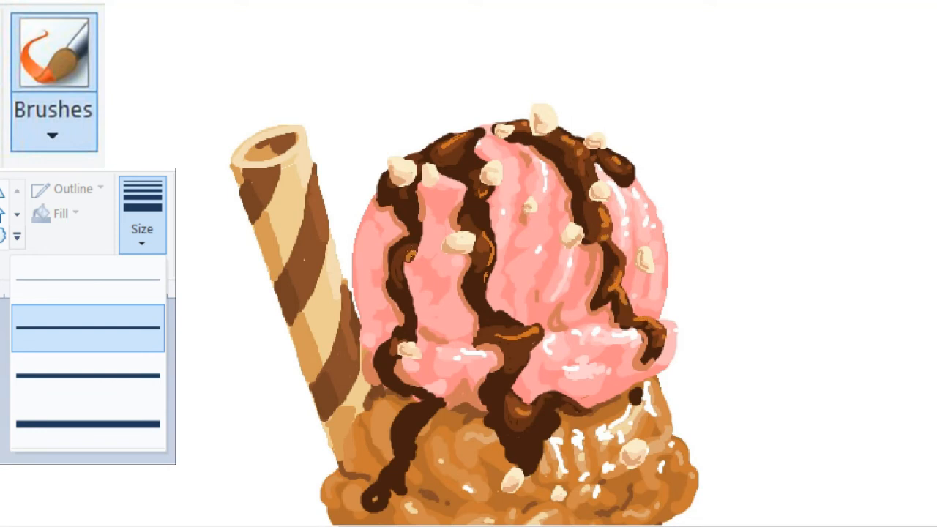
{"action": "left_click_drag", "start_coordinate": [484, 250], "coordinate": [490, 271]}
{"action": "left_click_drag", "start_coordinate": [463, 133], "coordinate": [451, 143]}
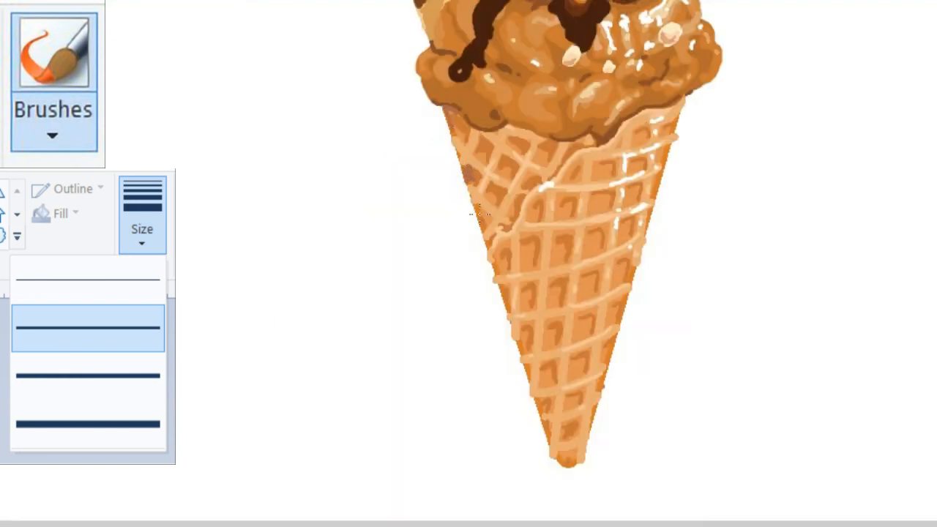
Step: Brush reddish-brown shadows along the left edges of the cone, the brown scoop and the wafer roll
{"action": "mouse_move", "coordinate": [479, 214]}
{"action": "left_mouse_down"}
{"action": "mouse_move", "coordinate": [532, 399]}
{"action": "mouse_move", "coordinate": [568, 460]}
{"action": "left_mouse_up"}
{"action": "mouse_move", "coordinate": [451, 128]}
{"action": "left_mouse_down"}
{"action": "mouse_move", "coordinate": [455, 162]}
{"action": "mouse_move", "coordinate": [489, 234]}
{"action": "mouse_move", "coordinate": [501, 221]}
{"action": "left_mouse_up"}
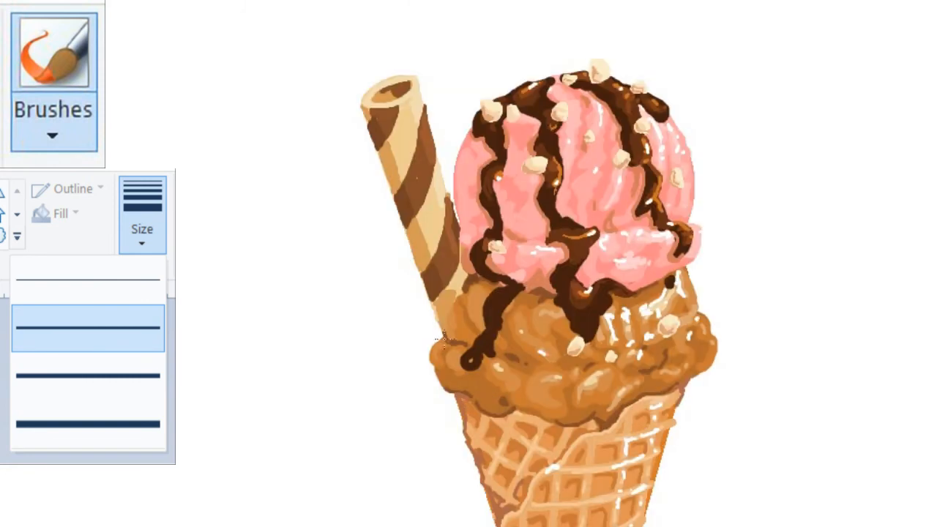
{"action": "left_click_drag", "start_coordinate": [443, 339], "coordinate": [459, 293]}
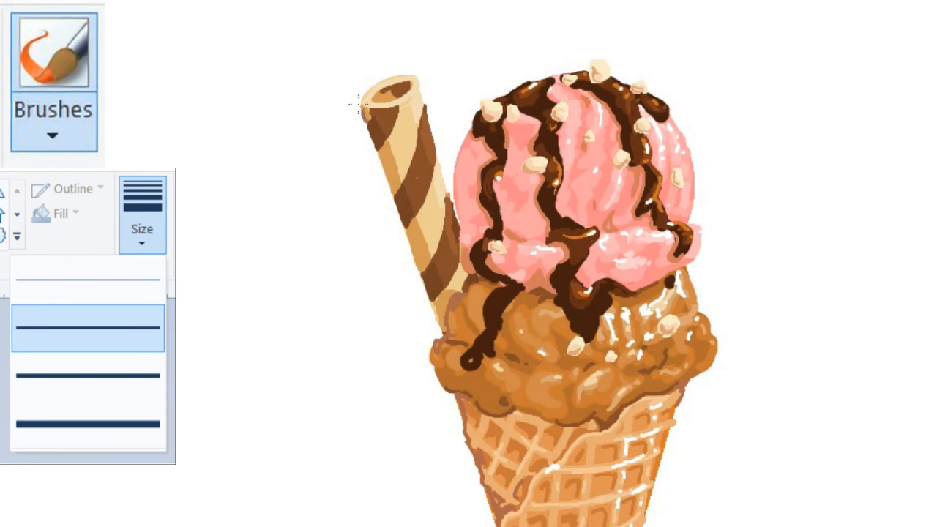
{"action": "left_click_drag", "start_coordinate": [375, 149], "coordinate": [439, 328]}
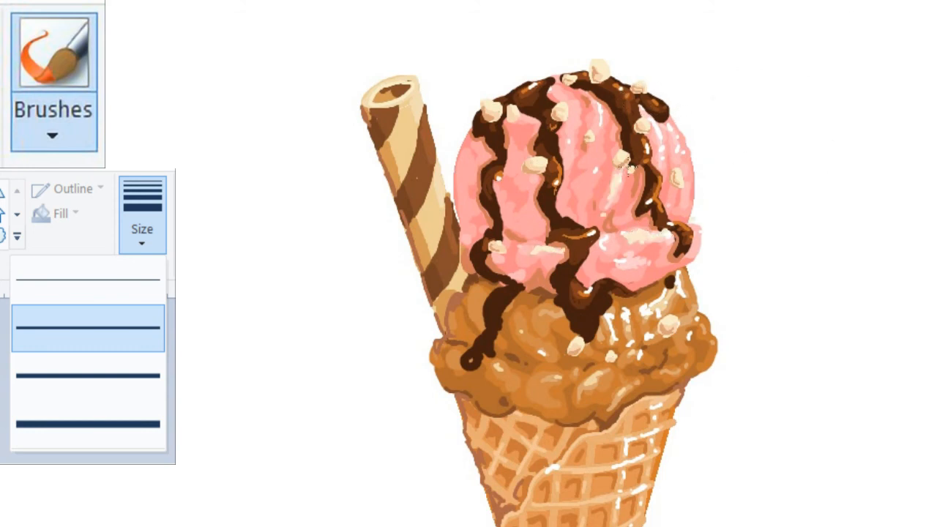
Step: Add pale cream highlights along the right sides of the pink and brown scoops
{"action": "left_click_drag", "start_coordinate": [654, 137], "coordinate": [684, 211]}
{"action": "left_click_drag", "start_coordinate": [685, 166], "coordinate": [689, 197]}
{"action": "left_click_drag", "start_coordinate": [699, 327], "coordinate": [711, 345]}
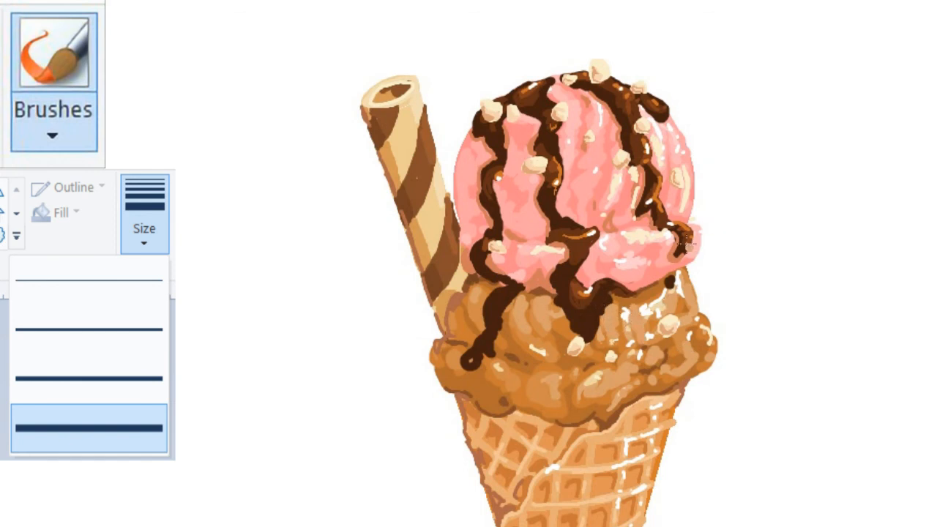
Step: Shade the brown scoop's folds between the chocolate drips and along its lower left edge
{"action": "left_click_drag", "start_coordinate": [550, 321], "coordinate": [559, 356]}
{"action": "mouse_move", "coordinate": [524, 327]}
{"action": "left_mouse_down"}
{"action": "mouse_move", "coordinate": [540, 347]}
{"action": "mouse_move", "coordinate": [508, 354]}
{"action": "mouse_move", "coordinate": [512, 333]}
{"action": "mouse_move", "coordinate": [543, 353]}
{"action": "left_mouse_up"}
{"action": "mouse_move", "coordinate": [467, 350]}
{"action": "left_mouse_down"}
{"action": "mouse_move", "coordinate": [455, 356]}
{"action": "mouse_move", "coordinate": [462, 383]}
{"action": "left_mouse_up"}
{"action": "mouse_move", "coordinate": [454, 388]}
{"action": "left_mouse_down"}
{"action": "mouse_move", "coordinate": [441, 375]}
{"action": "mouse_move", "coordinate": [551, 419]}
{"action": "left_mouse_up"}
{"action": "mouse_move", "coordinate": [519, 377]}
{"action": "left_mouse_down"}
{"action": "mouse_move", "coordinate": [554, 361]}
{"action": "mouse_move", "coordinate": [575, 367]}
{"action": "mouse_move", "coordinate": [564, 333]}
{"action": "mouse_move", "coordinate": [547, 349]}
{"action": "mouse_move", "coordinate": [543, 335]}
{"action": "left_mouse_up"}
{"action": "mouse_move", "coordinate": [536, 329]}
{"action": "left_mouse_down"}
{"action": "mouse_move", "coordinate": [529, 305]}
{"action": "mouse_move", "coordinate": [558, 325]}
{"action": "left_mouse_up"}
Step: Refine the tan folds around the brown scoop's middle drip and the rounded lobe at its right edge
{"action": "left_click_drag", "start_coordinate": [556, 308], "coordinate": [566, 321]}
{"action": "left_click_drag", "start_coordinate": [628, 299], "coordinate": [613, 306]}
{"action": "left_click_drag", "start_coordinate": [522, 301], "coordinate": [535, 330]}
{"action": "left_click_drag", "start_coordinate": [542, 305], "coordinate": [558, 325]}
{"action": "left_click_drag", "start_coordinate": [617, 295], "coordinate": [616, 334]}
{"action": "left_click_drag", "start_coordinate": [647, 294], "coordinate": [637, 304]}
{"action": "mouse_move", "coordinate": [681, 373]}
{"action": "left_mouse_down"}
{"action": "mouse_move", "coordinate": [705, 312]}
{"action": "mouse_move", "coordinate": [700, 364]}
{"action": "left_mouse_up"}
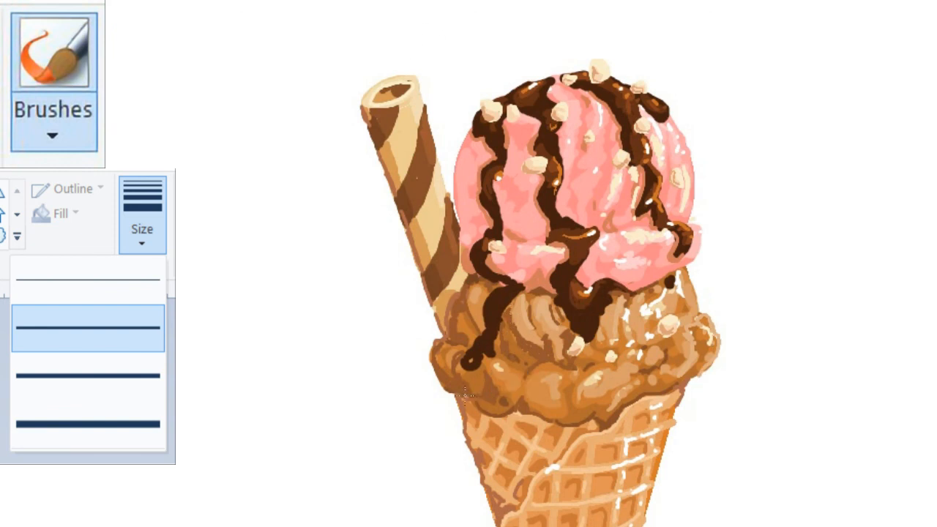
{"action": "scroll", "coordinate": [416, 9], "scroll_direction": "down", "scroll_amount": 2}
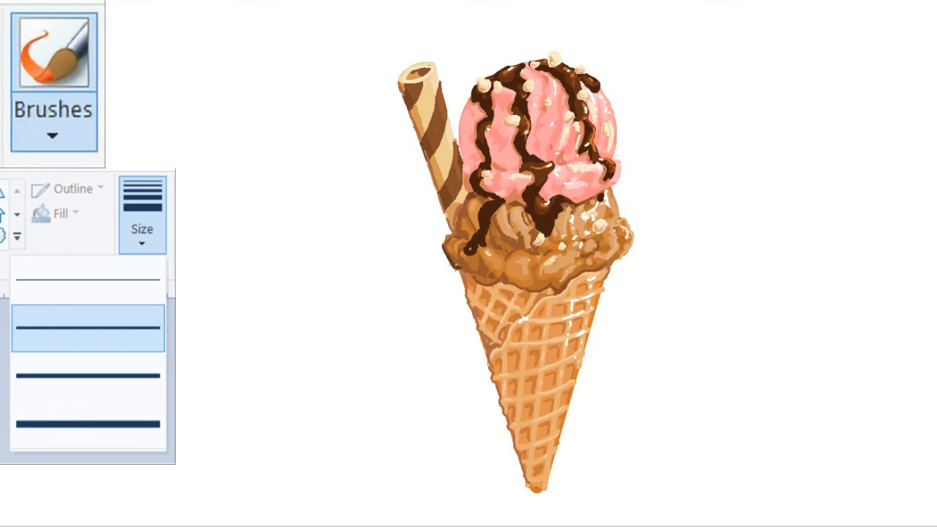